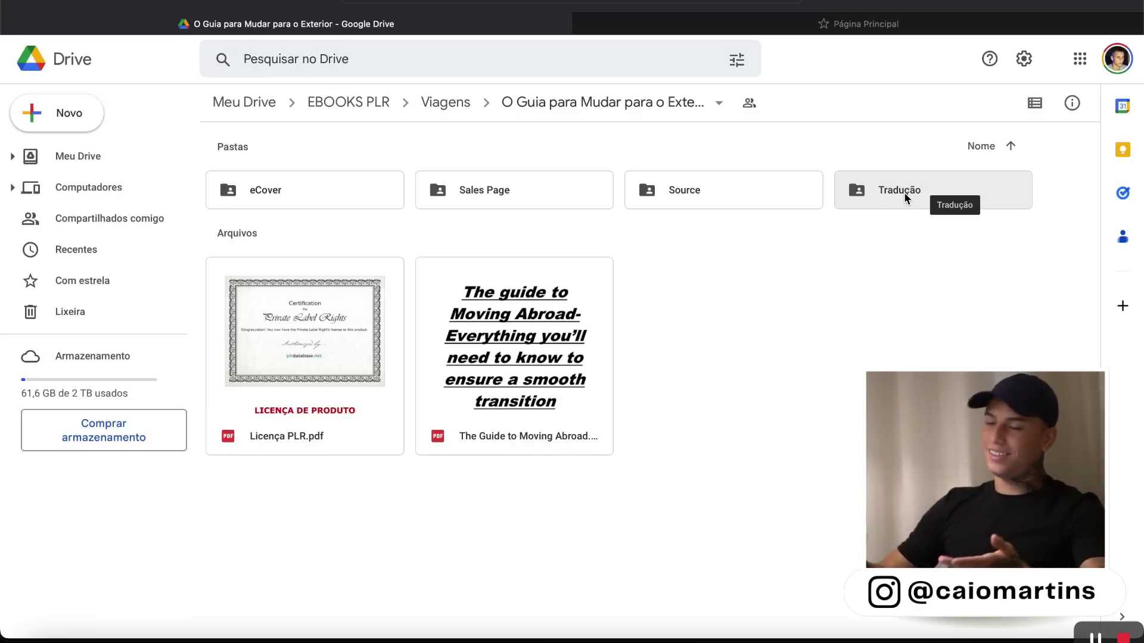
Step: Open the translated guide from the Tradução folder and download it as a PDF, allowing downloads from docs.google.com
double_click(904, 191)
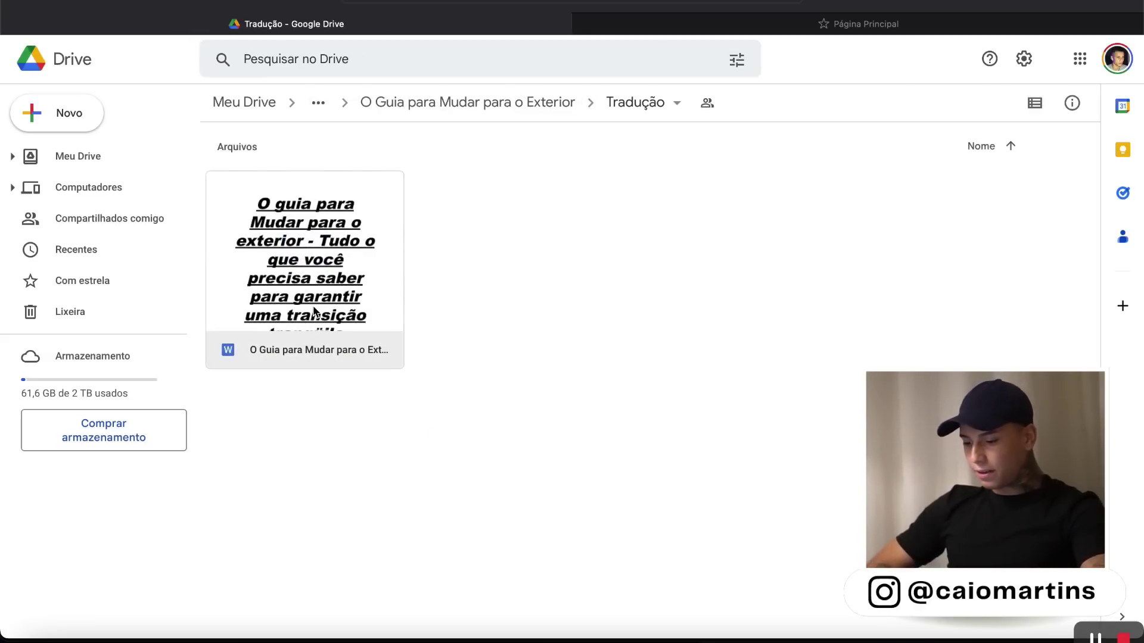
key(super+t)
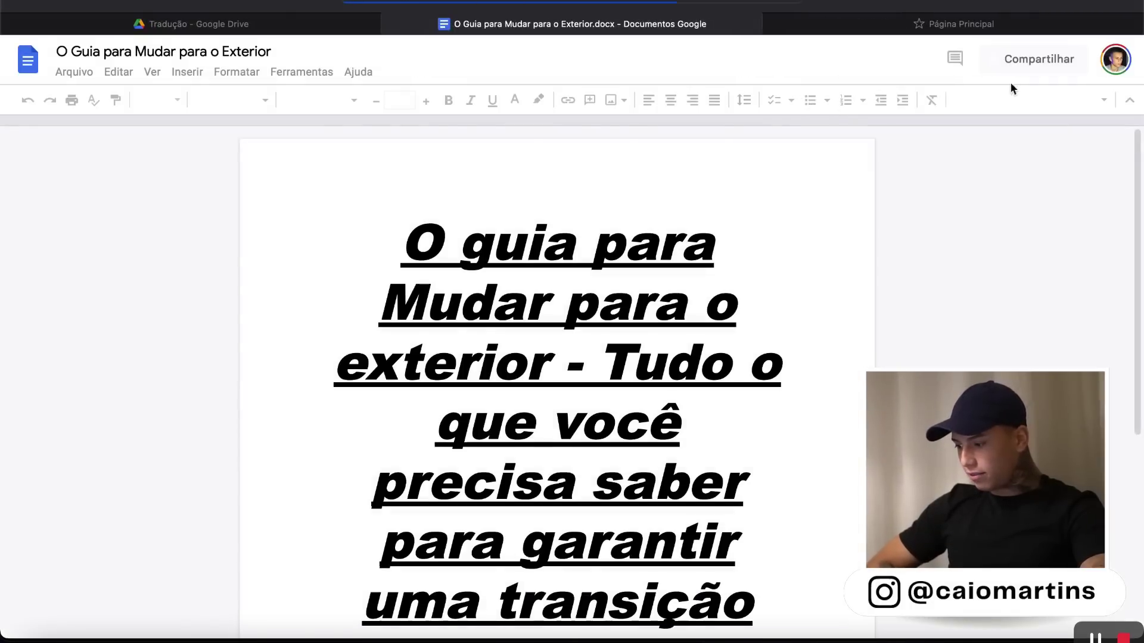
click(74, 73)
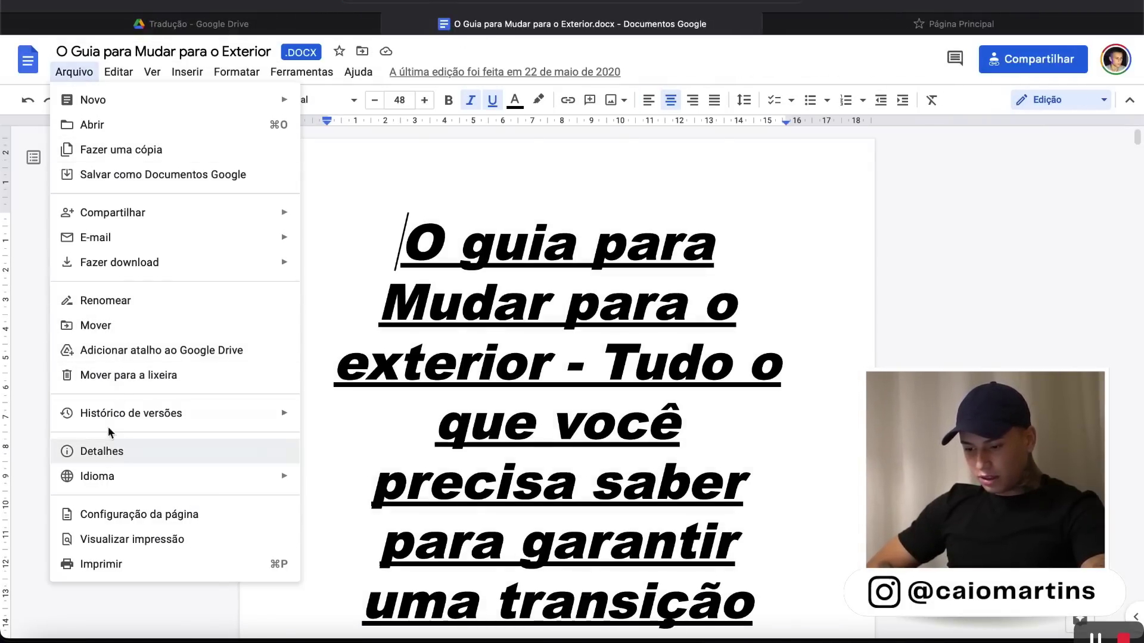
mouse_move(130, 268)
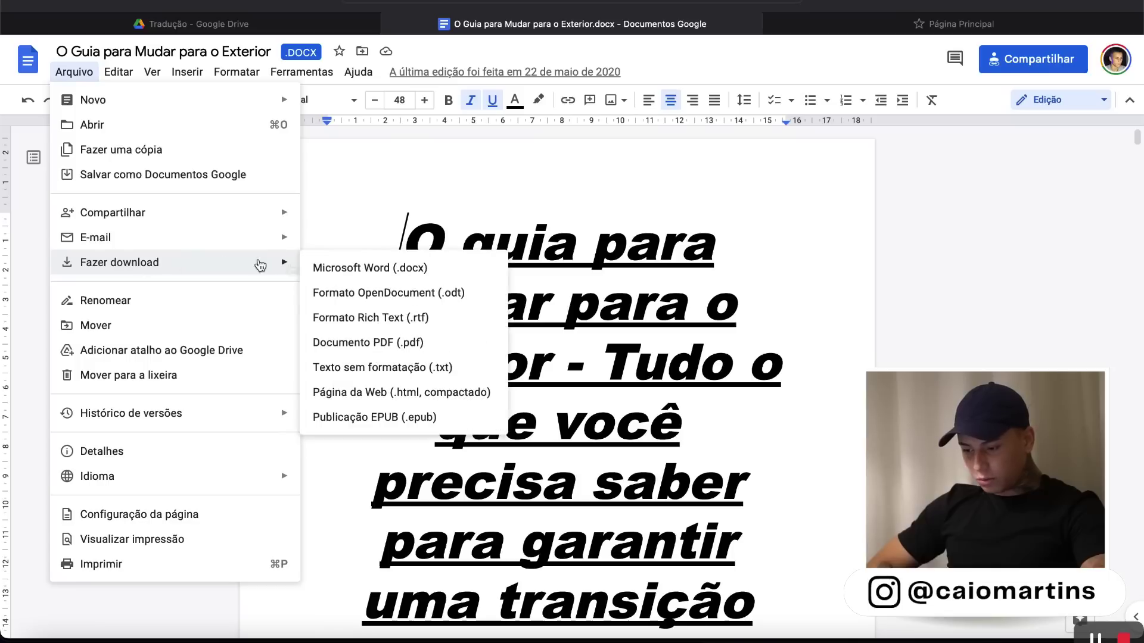
click(404, 344)
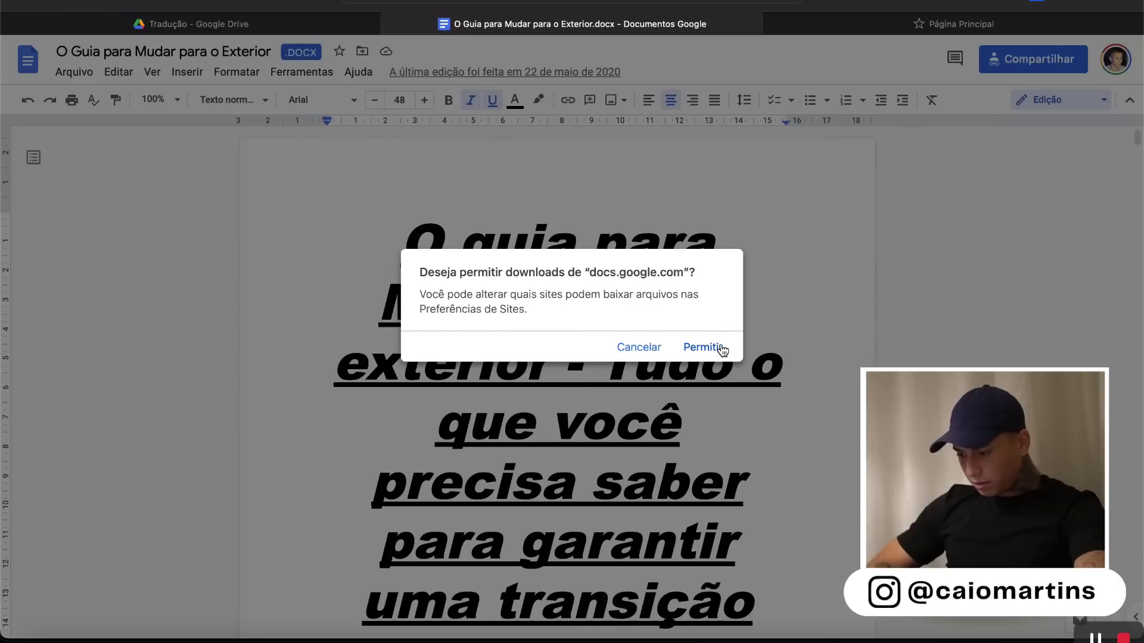
click(721, 350)
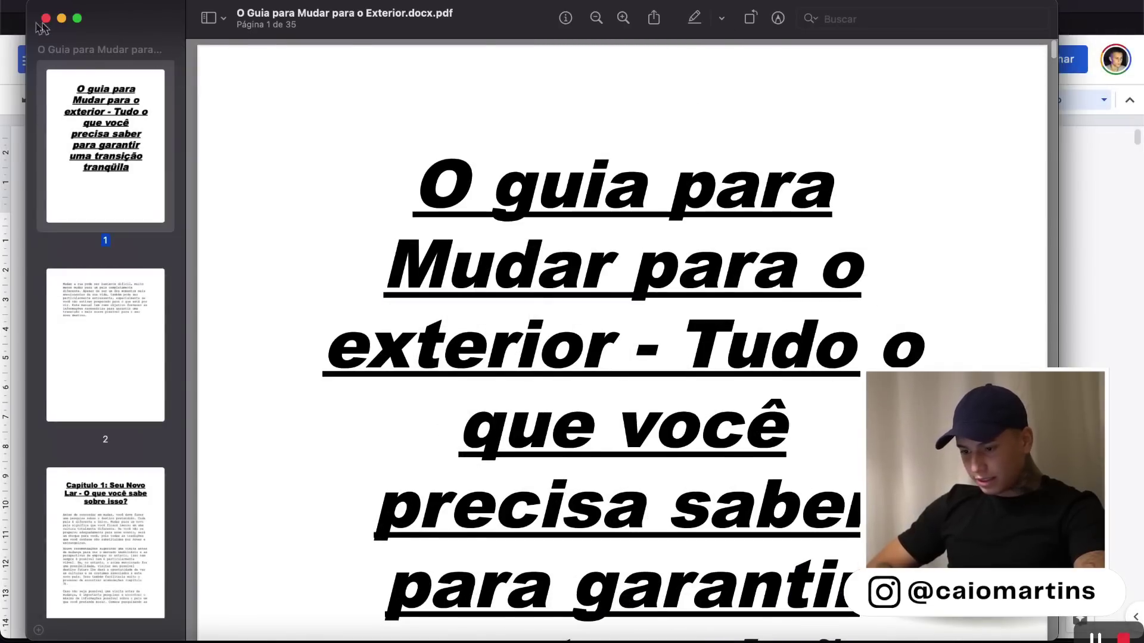
click(62, 18)
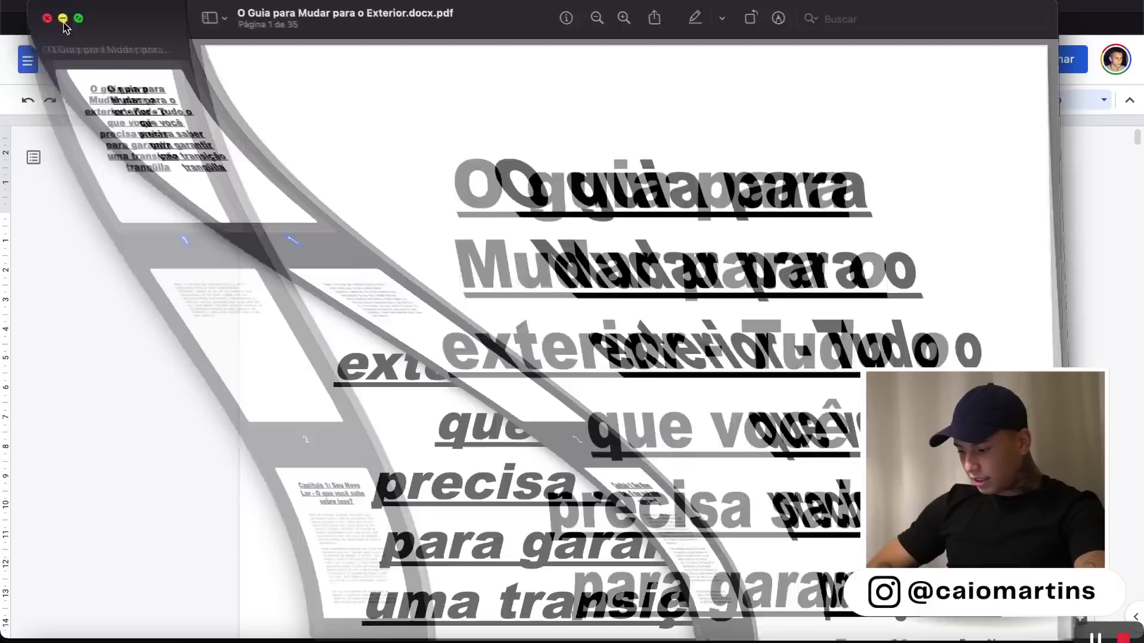
Step: Go to the Kiwify website and enter the seller account through its login
key(super+t)
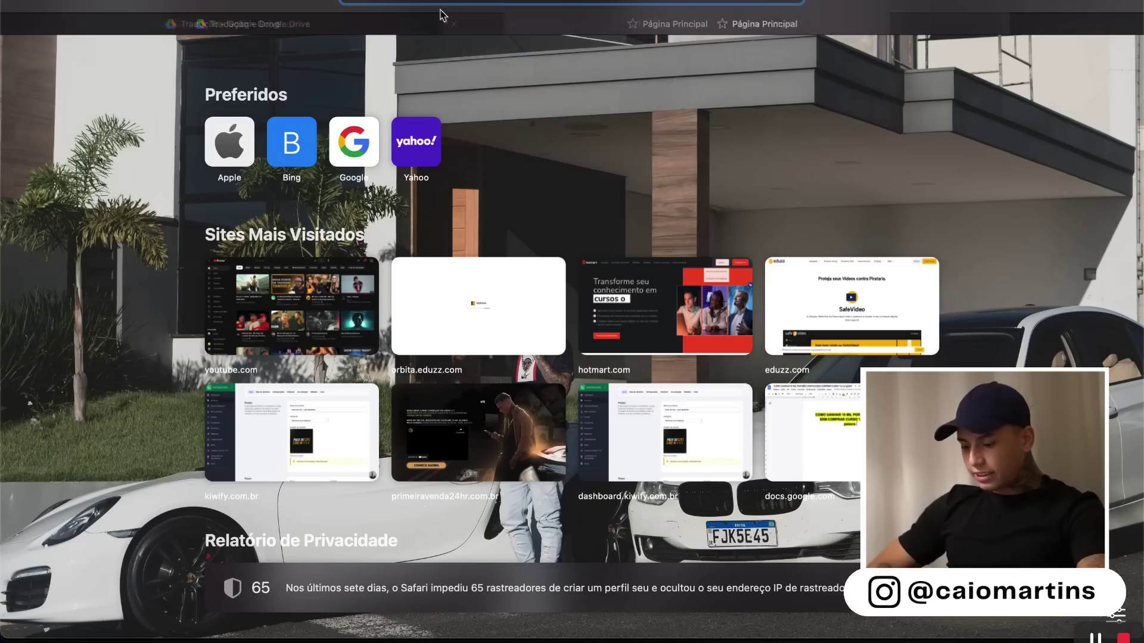
text(kiwi)
key(Return)
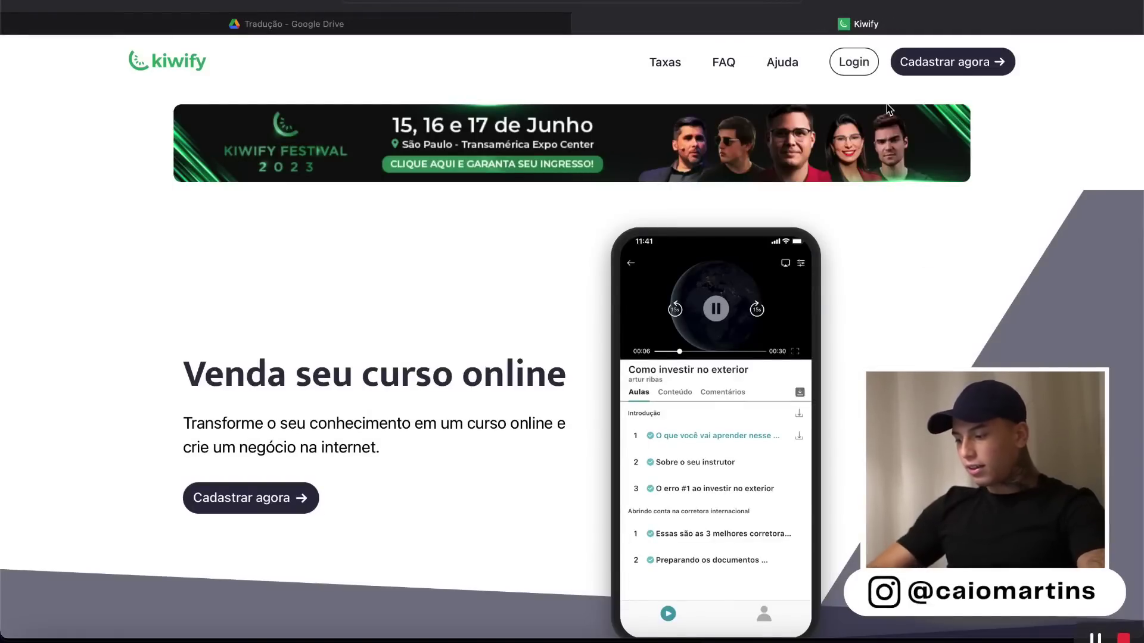
click(857, 63)
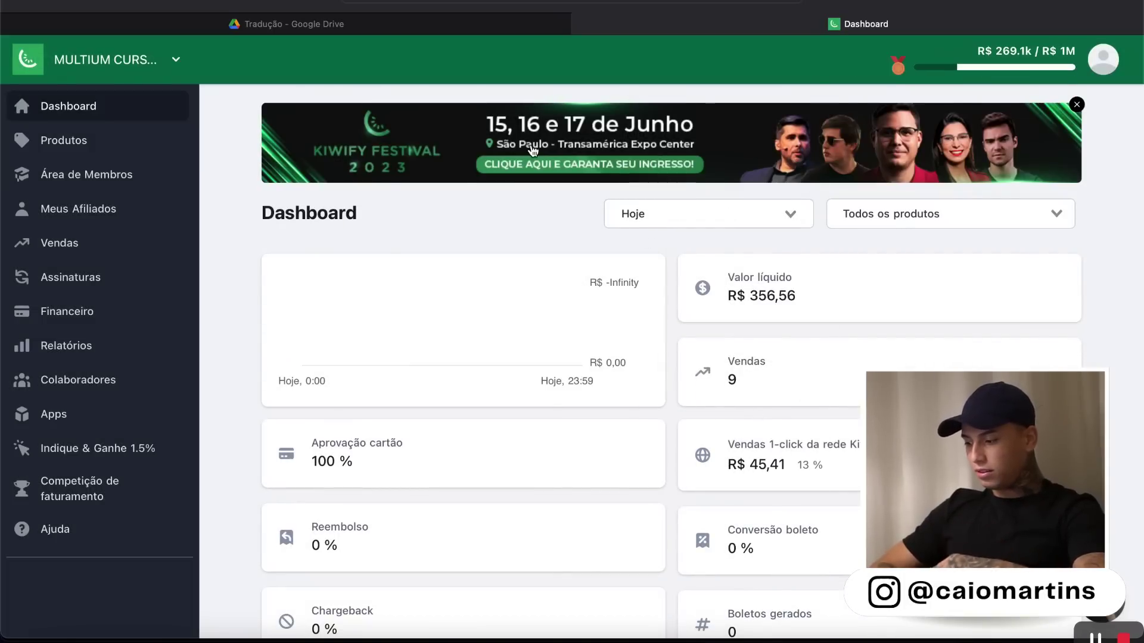
Step: Start a new Kiwify product with payment type Pagamento único and content delivery through Área de membros da Kiwify
click(71, 141)
click(1033, 130)
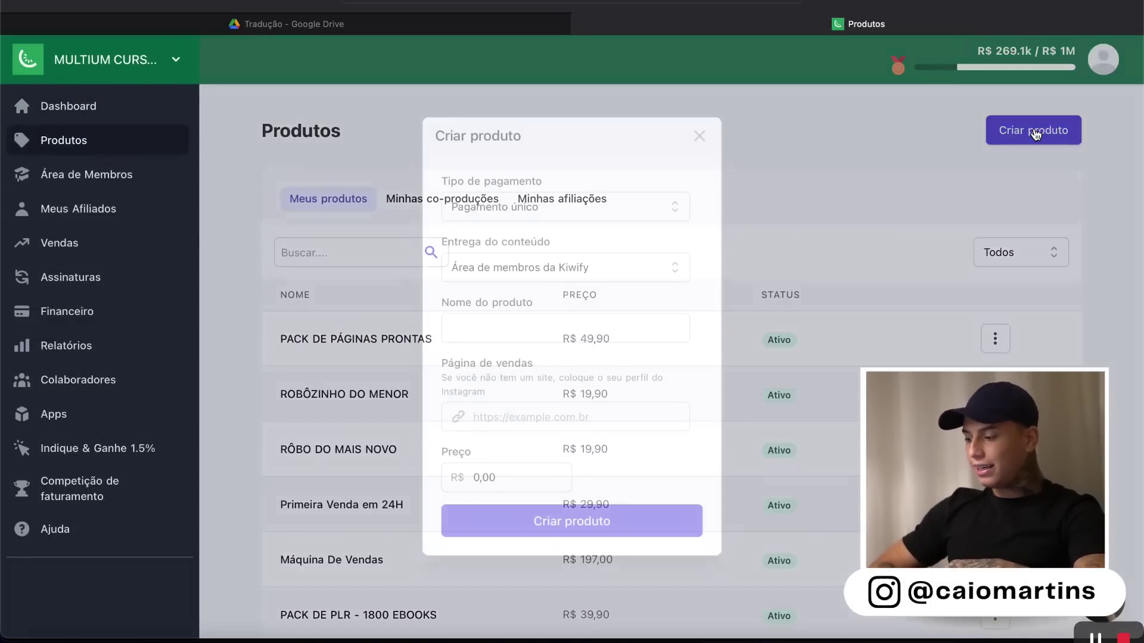
click(528, 210)
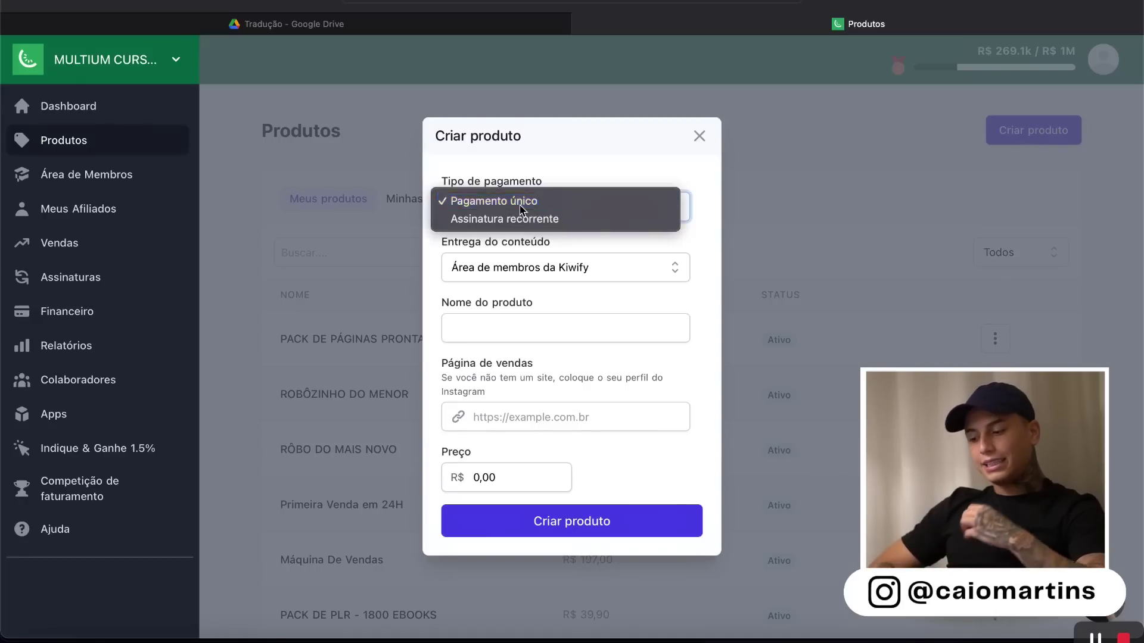
click(523, 207)
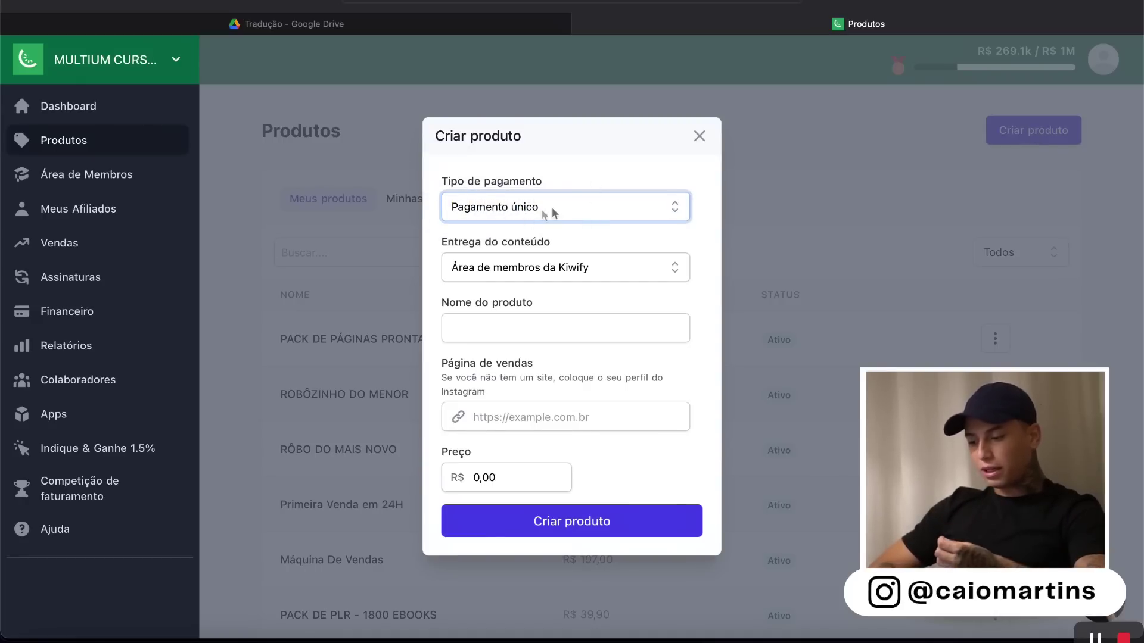
click(544, 209)
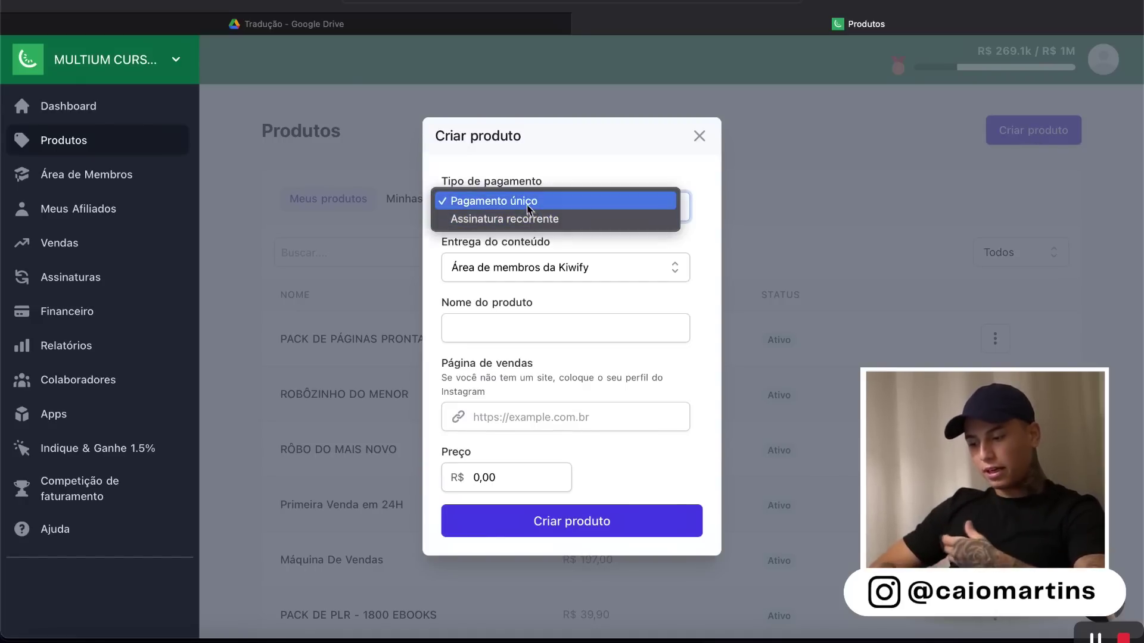
click(528, 208)
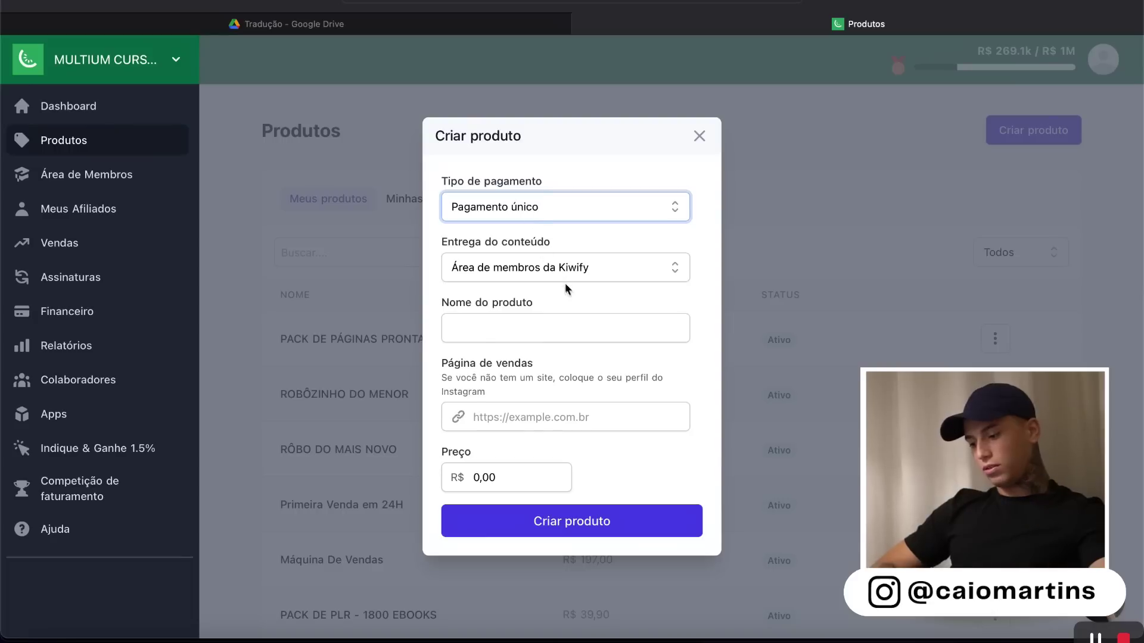
click(576, 268)
click(578, 261)
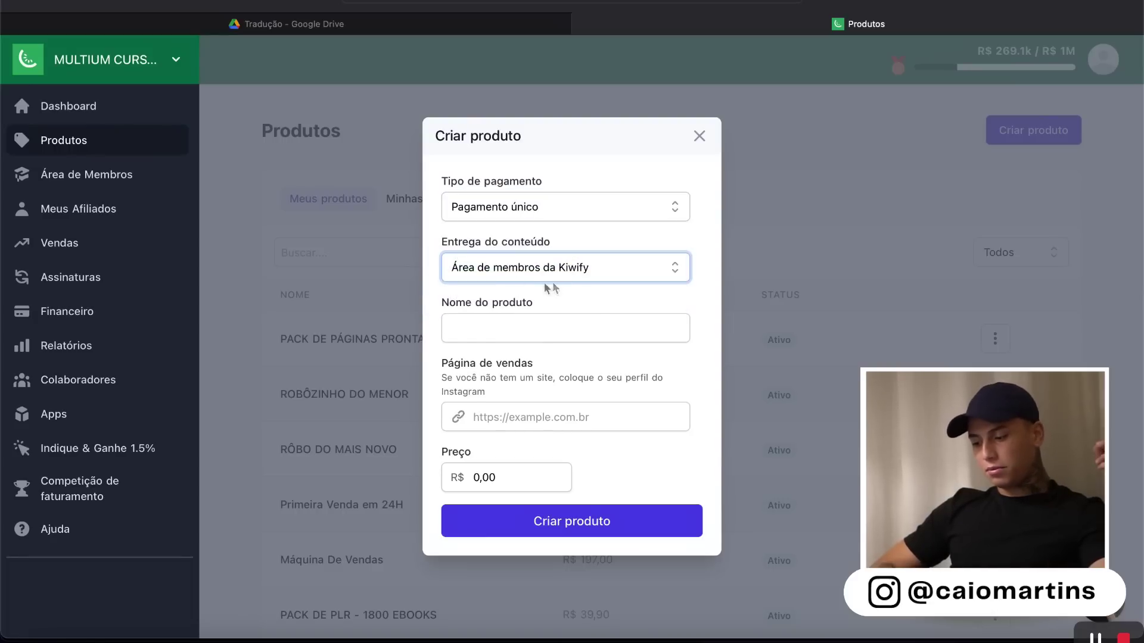
Step: Name the product COMO MORAR FORA, enter comomorarfora.com as sales page, set the price to R$ 29,90 and create it
click(545, 329)
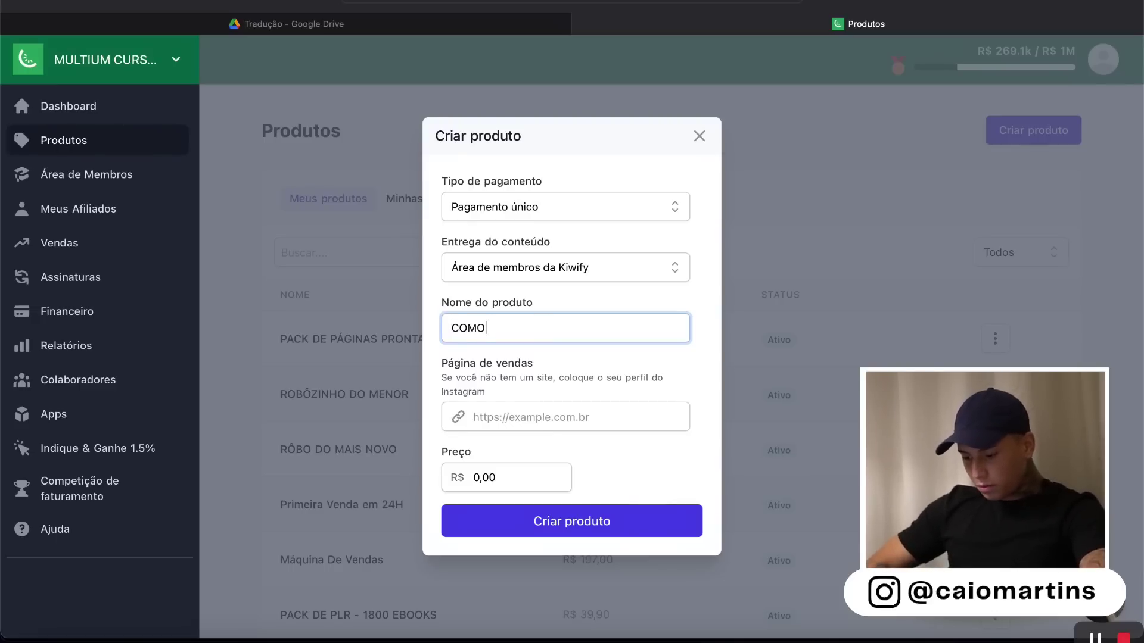
click(625, 417)
text(comomorarfora.com)
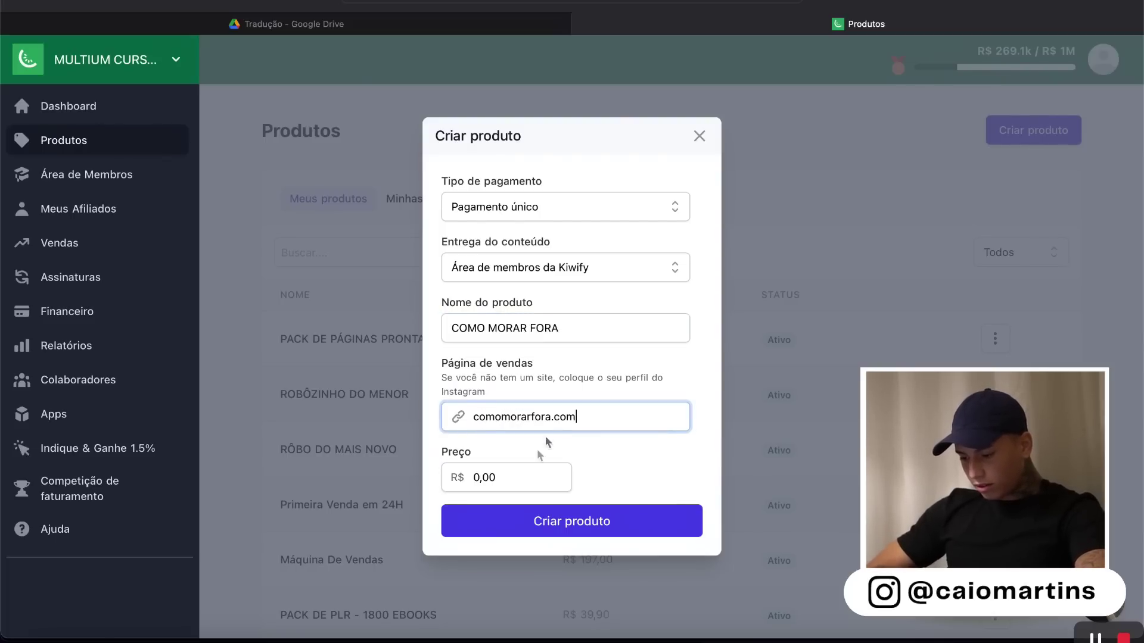
click(515, 476)
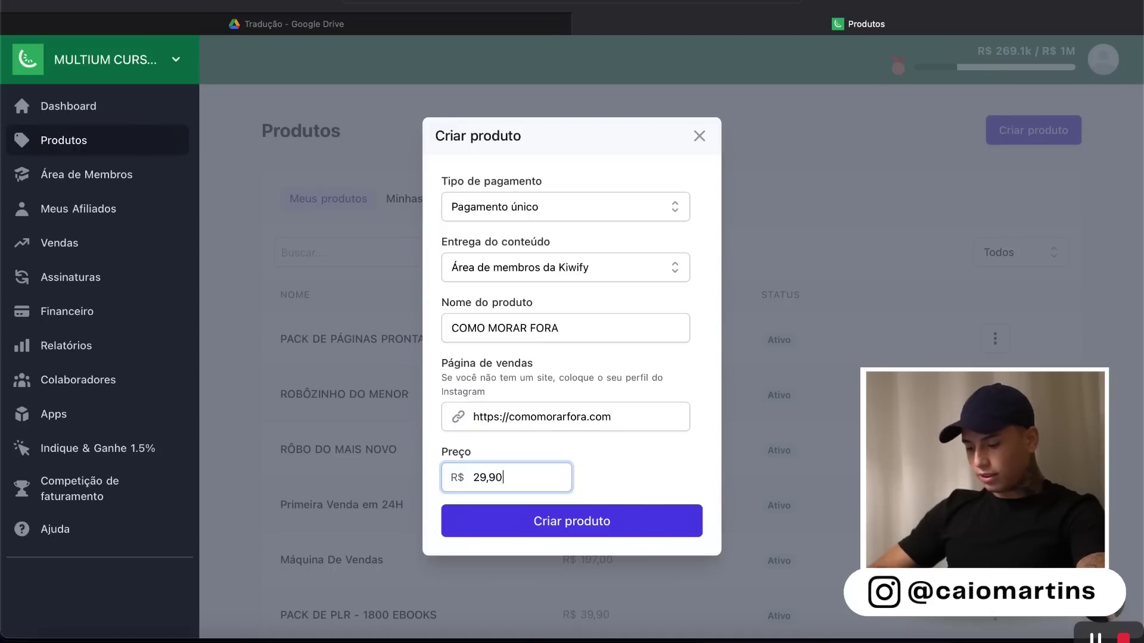
click(579, 521)
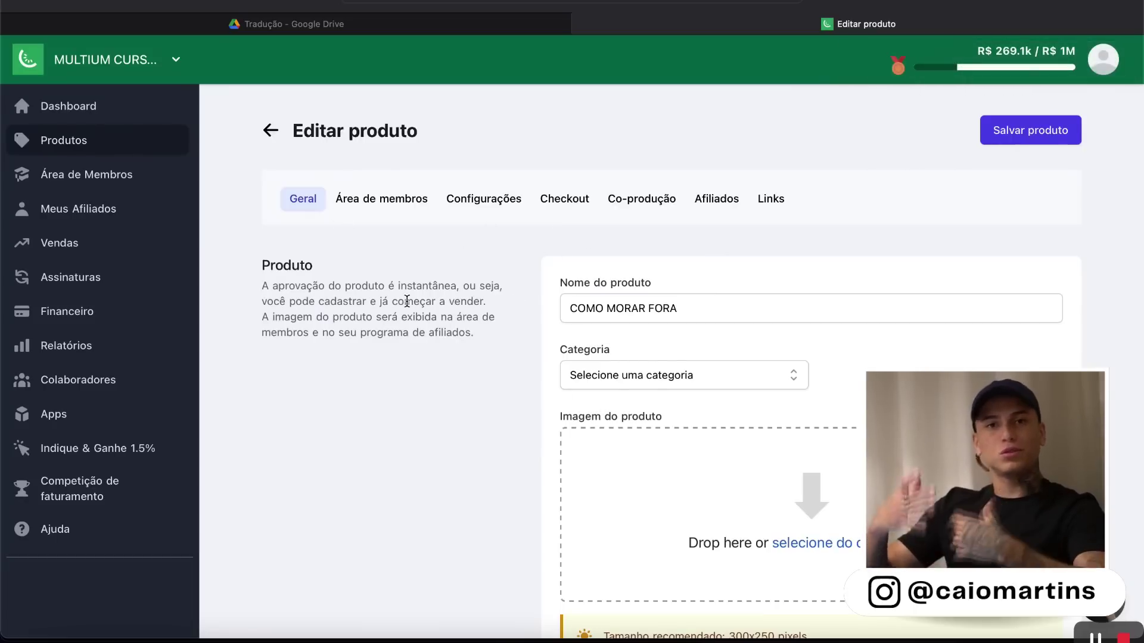
Step: Copy the checkout URL from the product's links and open it in a new tab
click(772, 200)
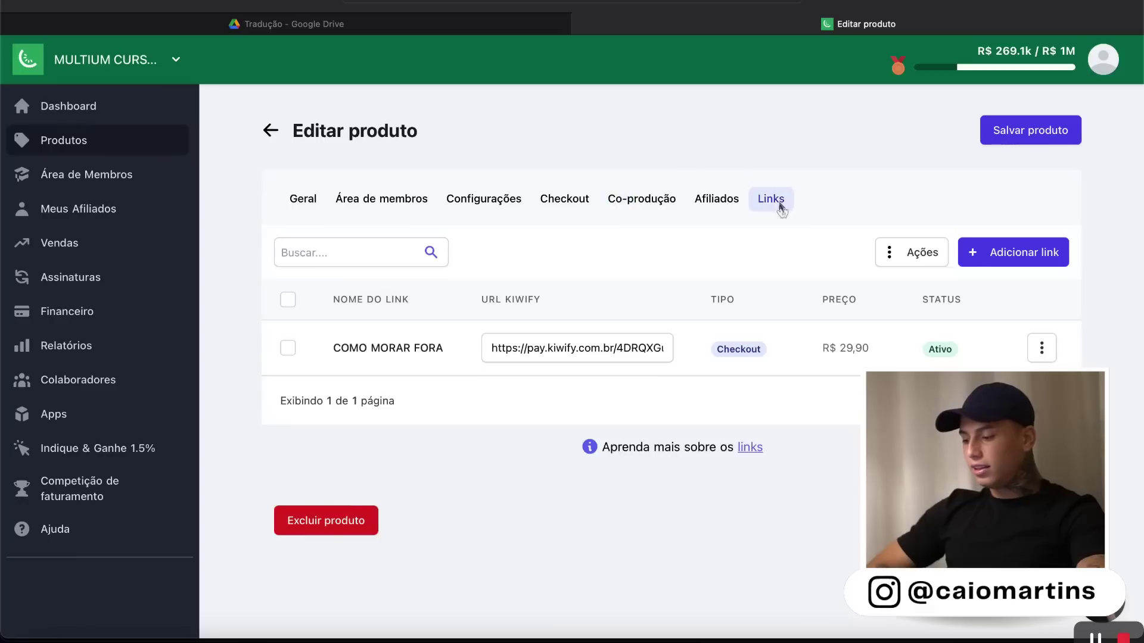
click(632, 354)
click(1101, 3)
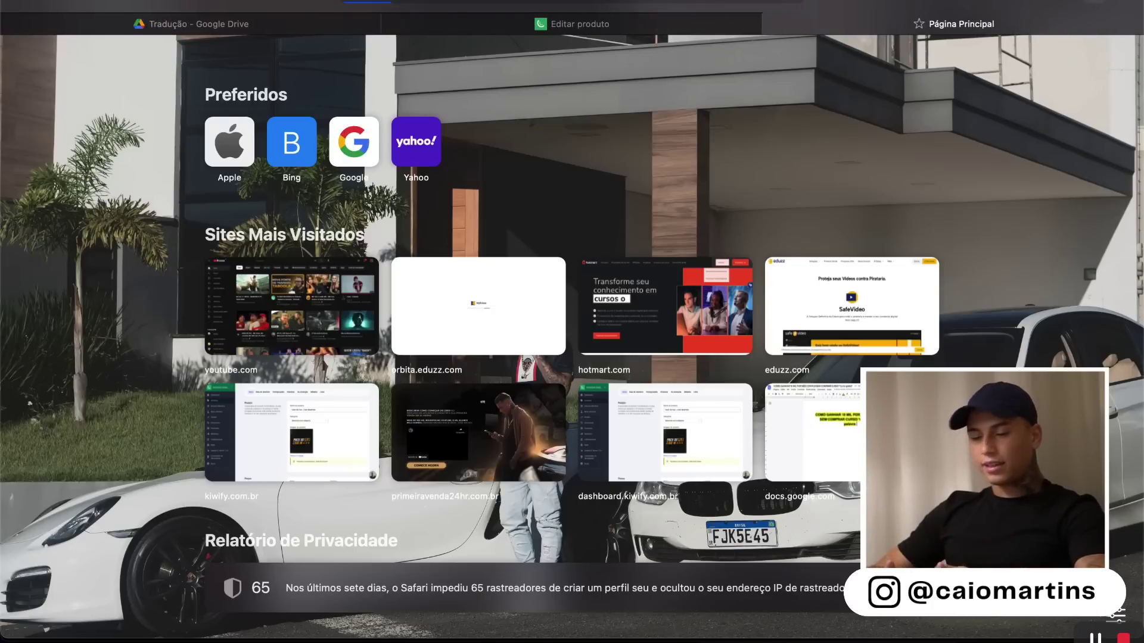
key(super+v)
key(Return)
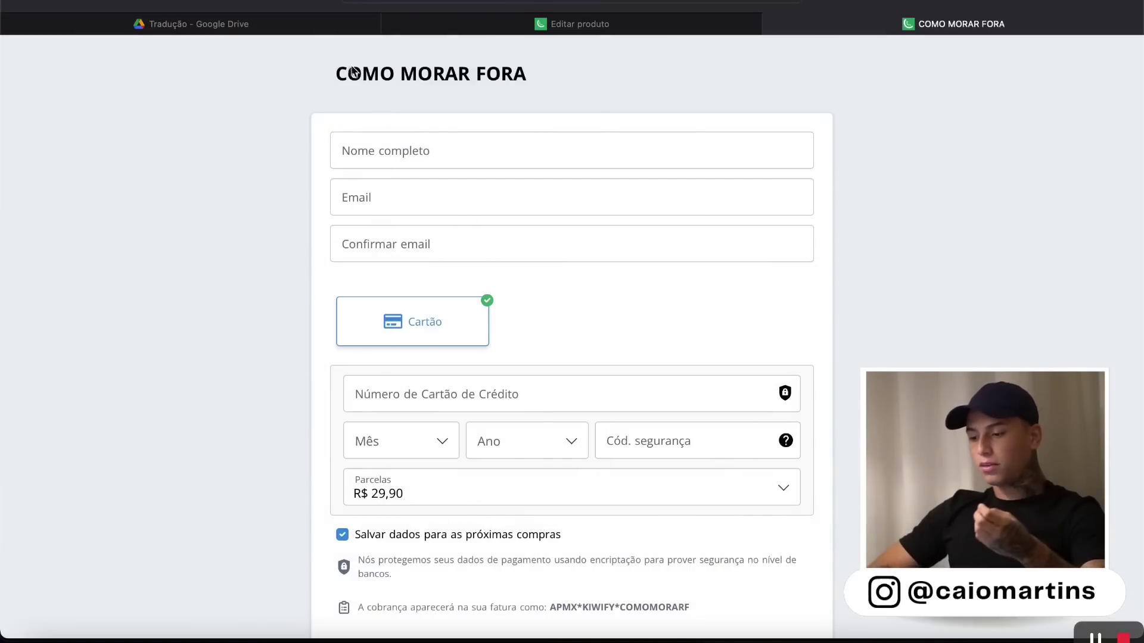
Step: Review the checkout page's buyer and payment fields, and close that page to return to the product editor
scroll(749, 204, down, 4)
scroll(748, 204, up, 4)
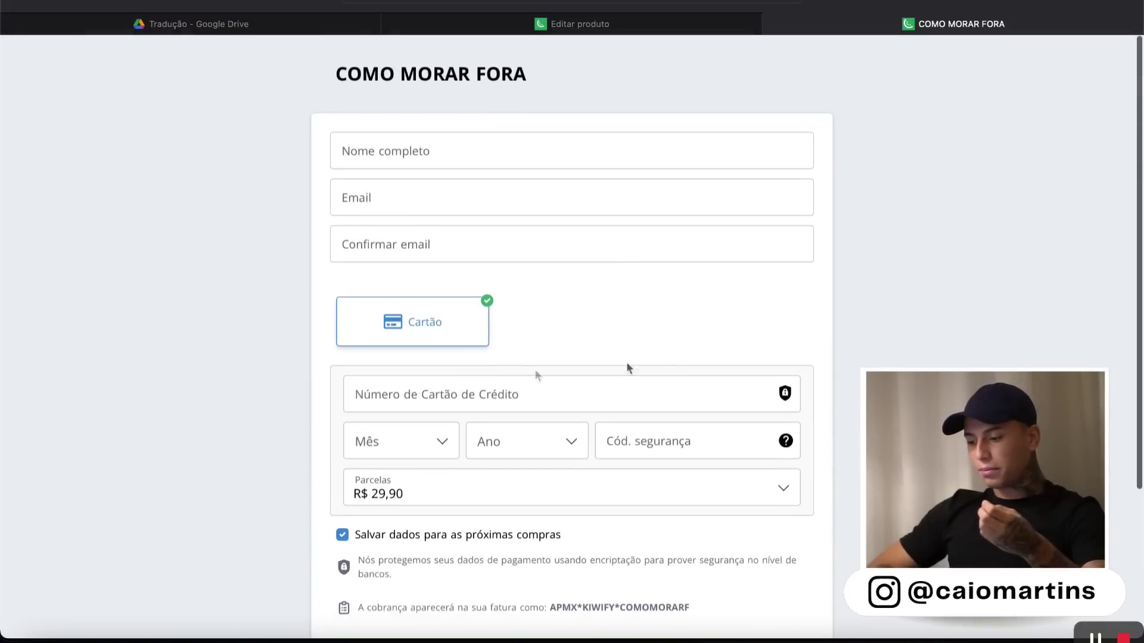
scroll(672, 369, down, 4)
scroll(672, 364, up, 5)
scroll(672, 364, down, 1)
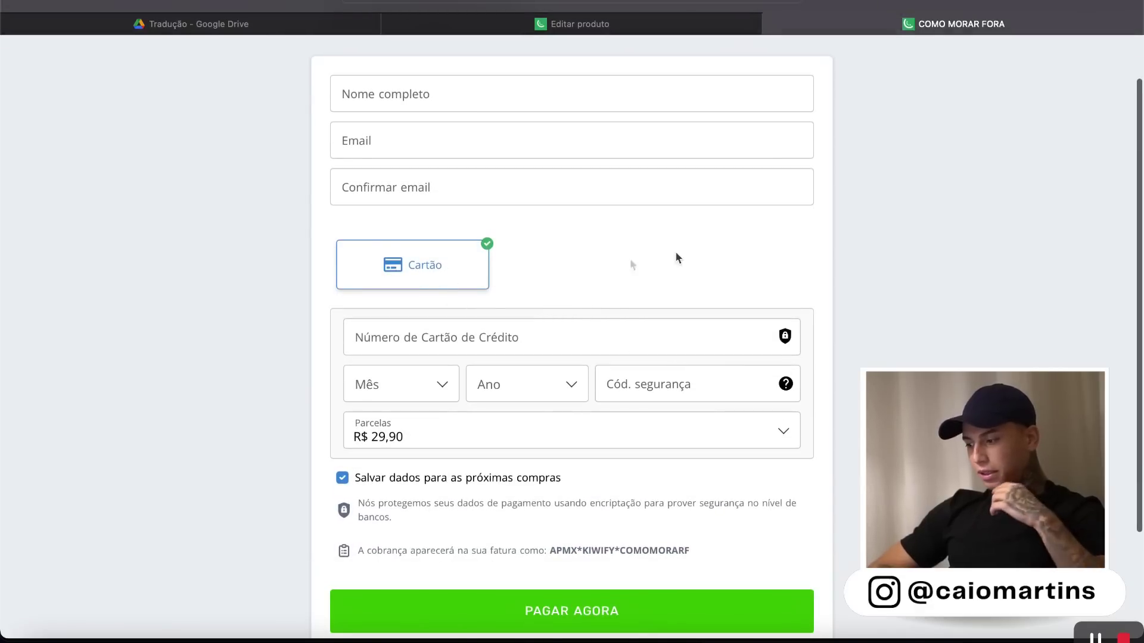
scroll(717, 249, up, 1)
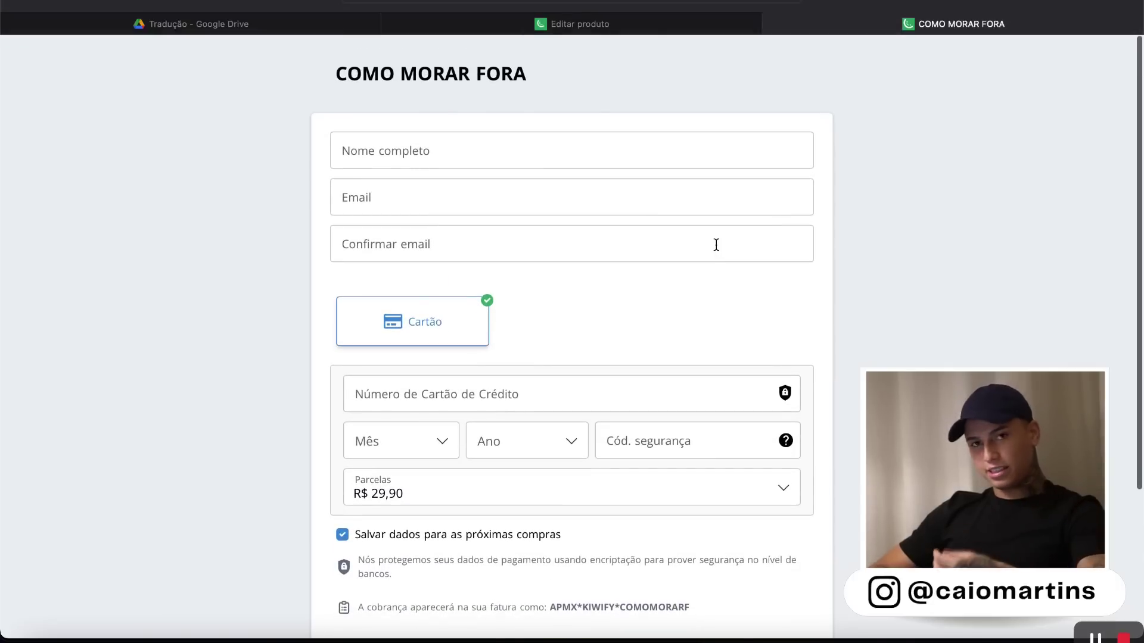
scroll(527, 285, up, 1)
click(613, 30)
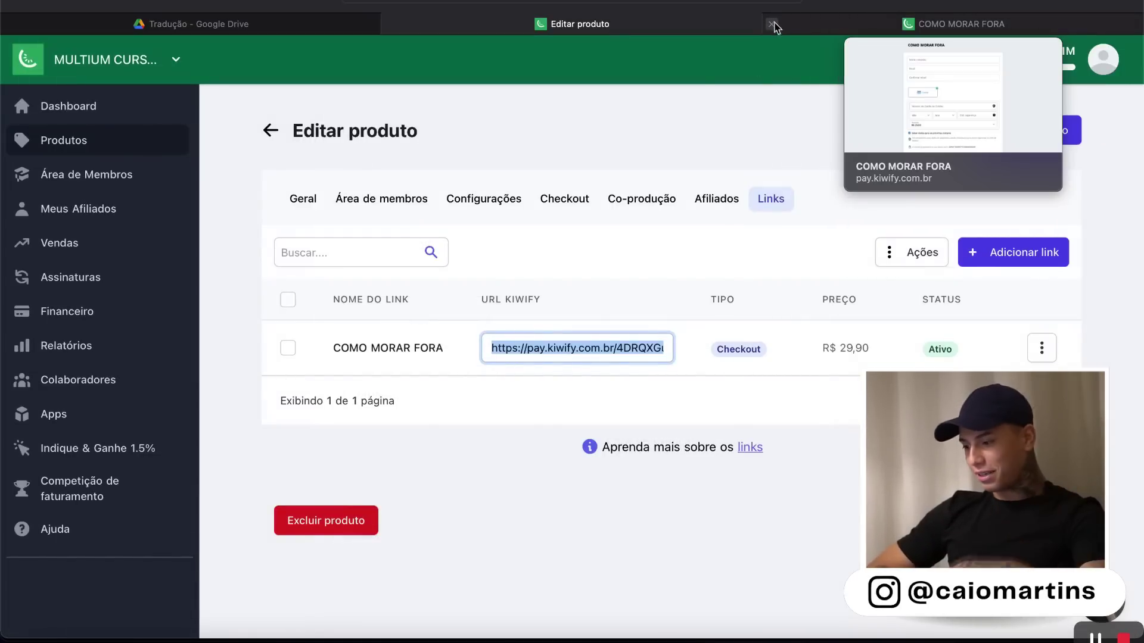
click(772, 26)
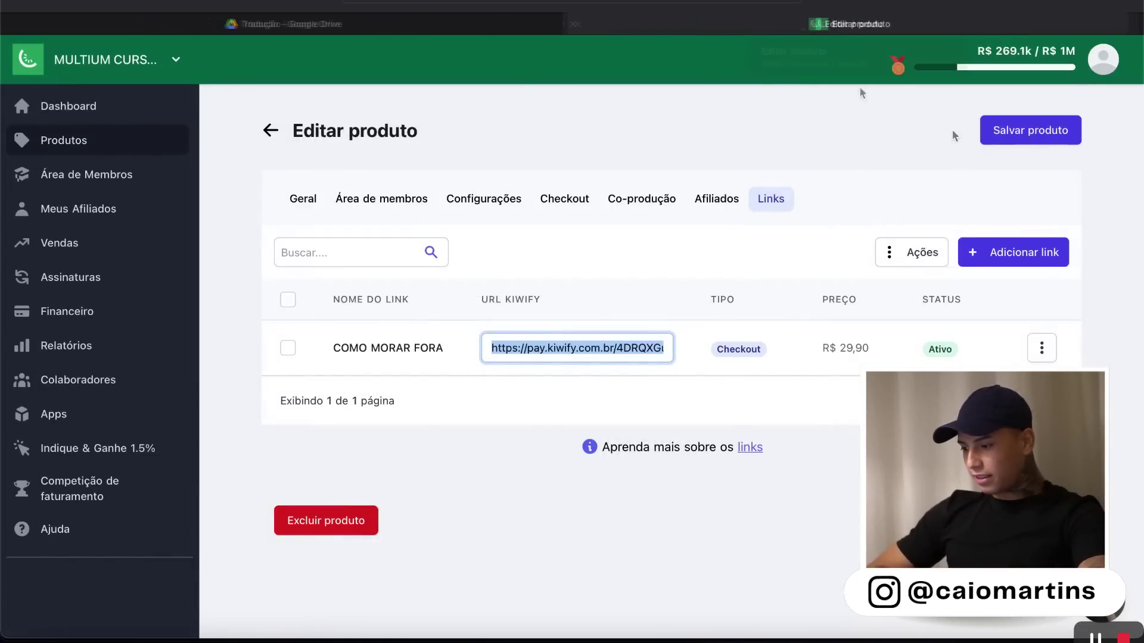
Step: Show the product's general settings with the image area, and search Google Images for "viajem" in a new tab
click(307, 199)
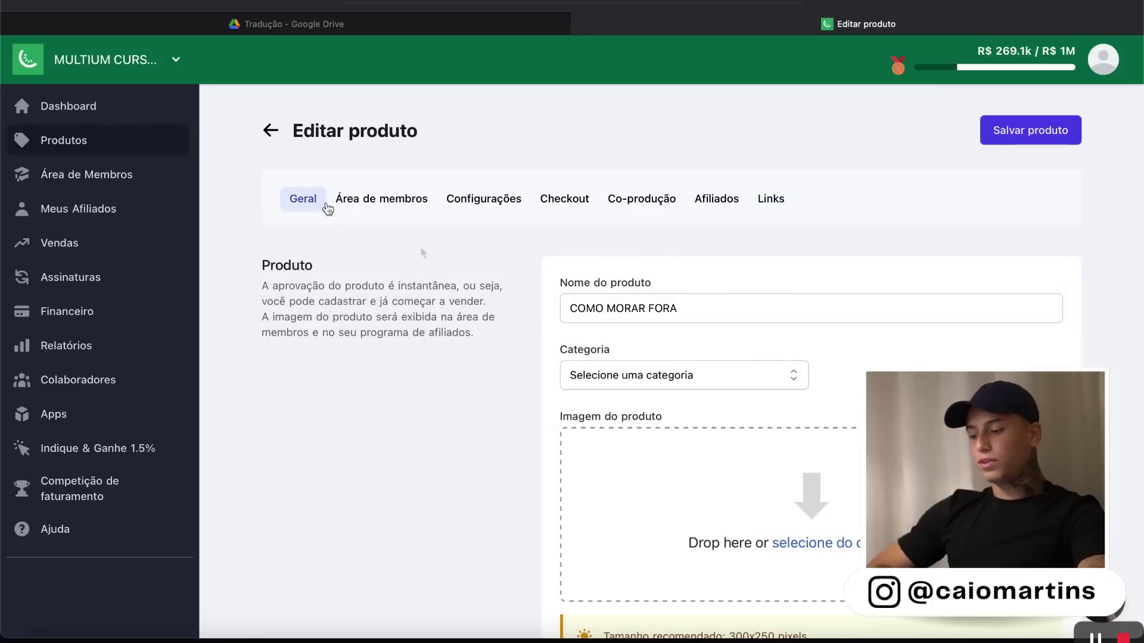
scroll(734, 451, down, 3)
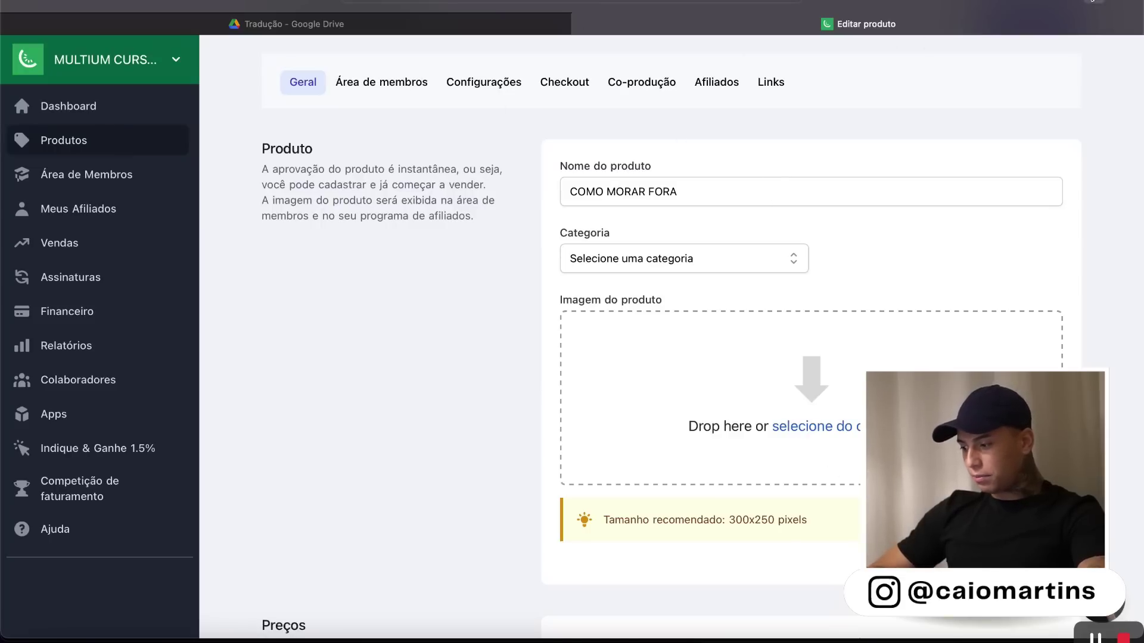
click(1093, 2)
text(viajem)
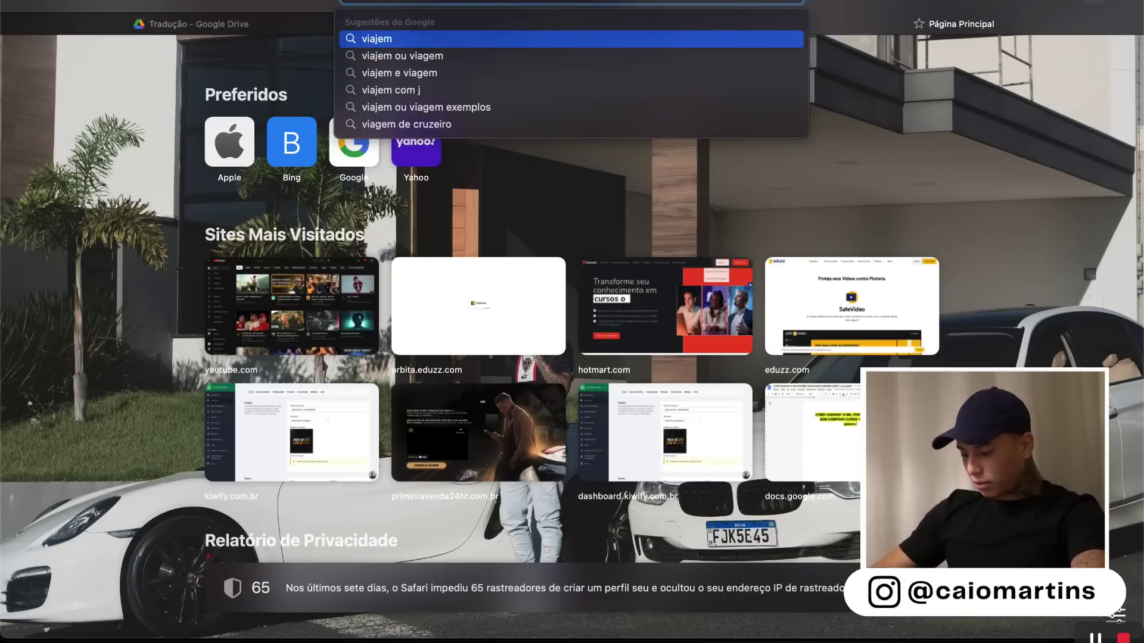
key(Return)
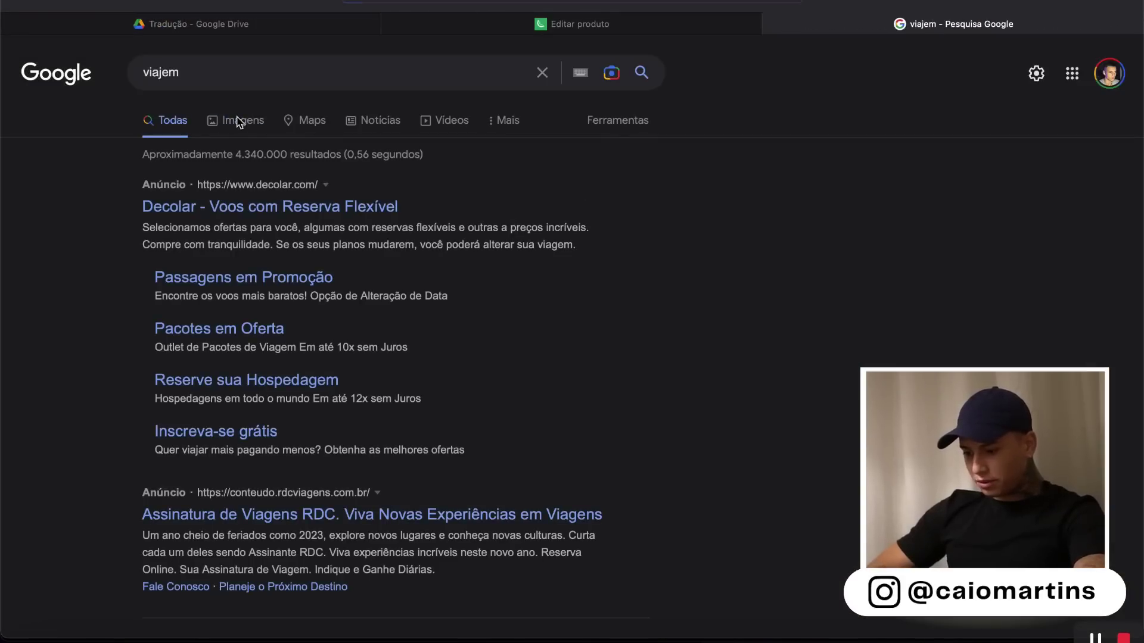
click(239, 123)
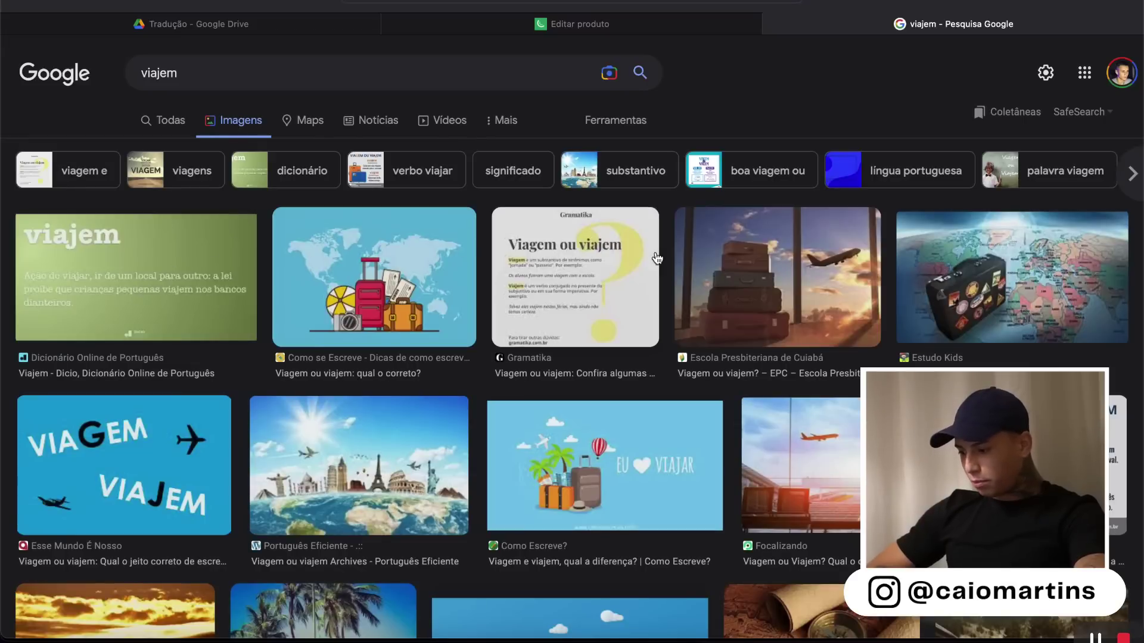
Step: Open the image of a black suitcase on a world map from the search results and save it to the computer
click(758, 283)
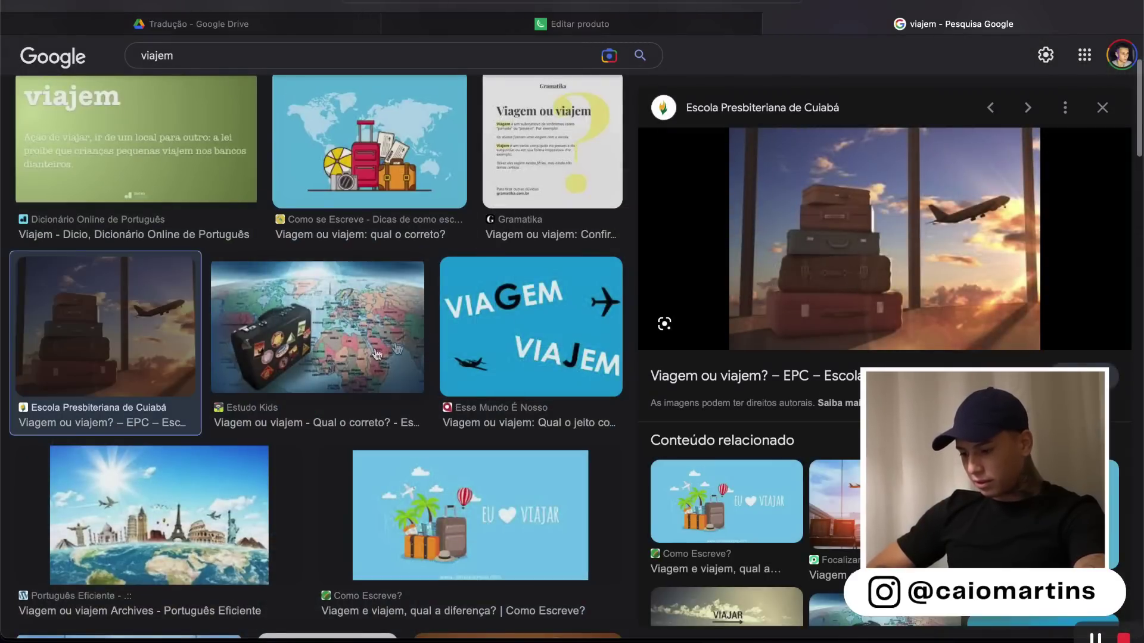
click(377, 353)
right_click(910, 283)
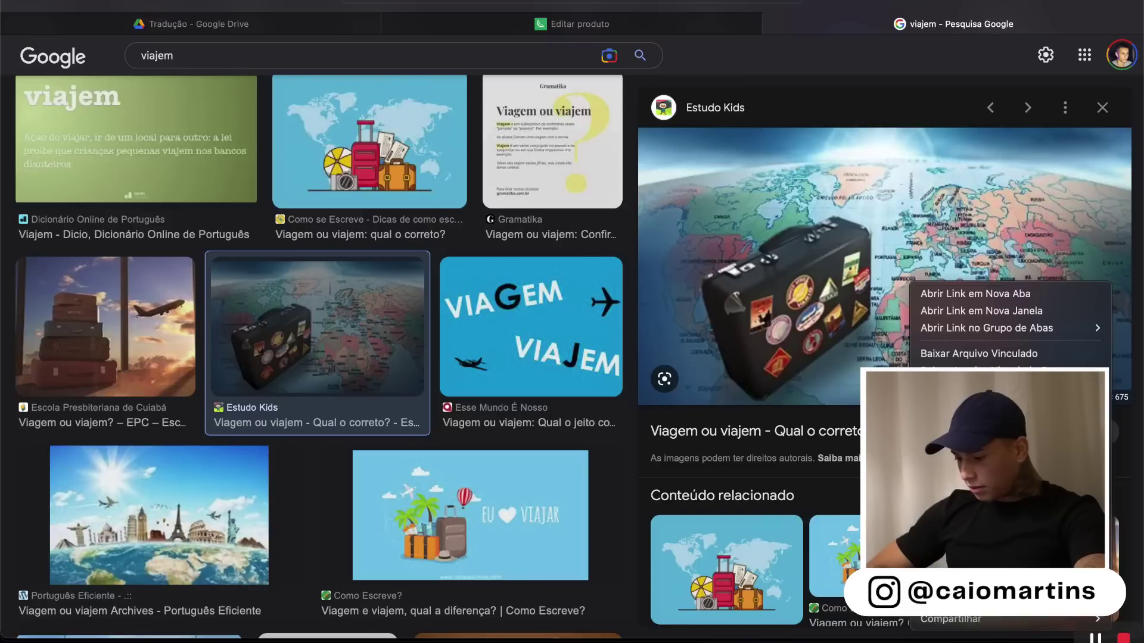
click(977, 448)
Step: Return to the product editor and upload the downloaded suitcase image as the product image
click(679, 27)
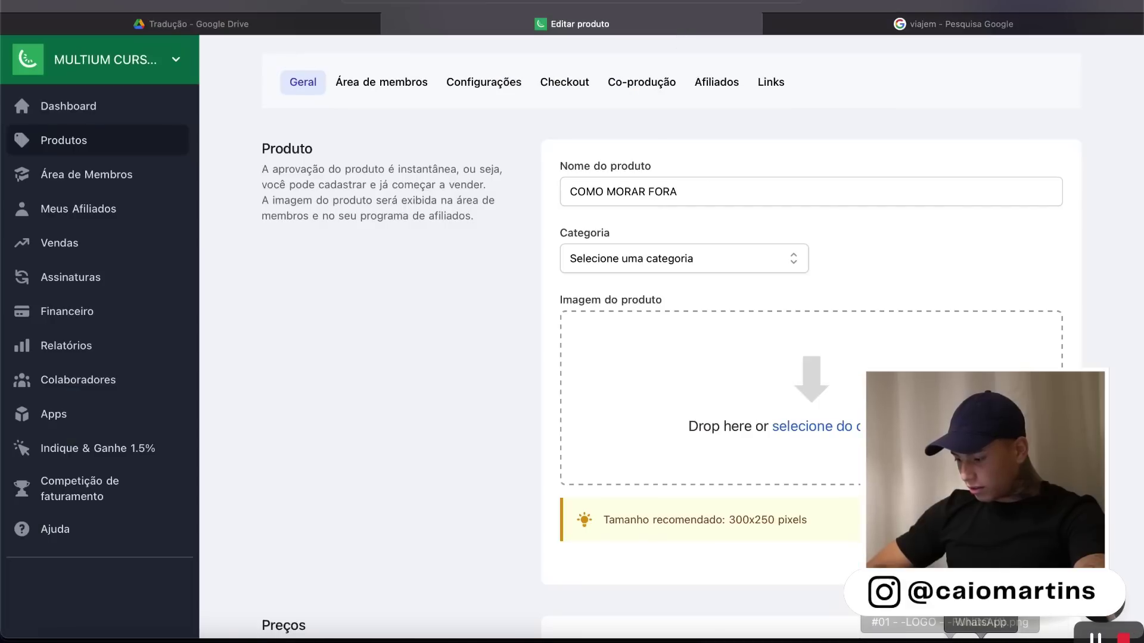
click(930, 638)
drag(873, 602, 738, 434)
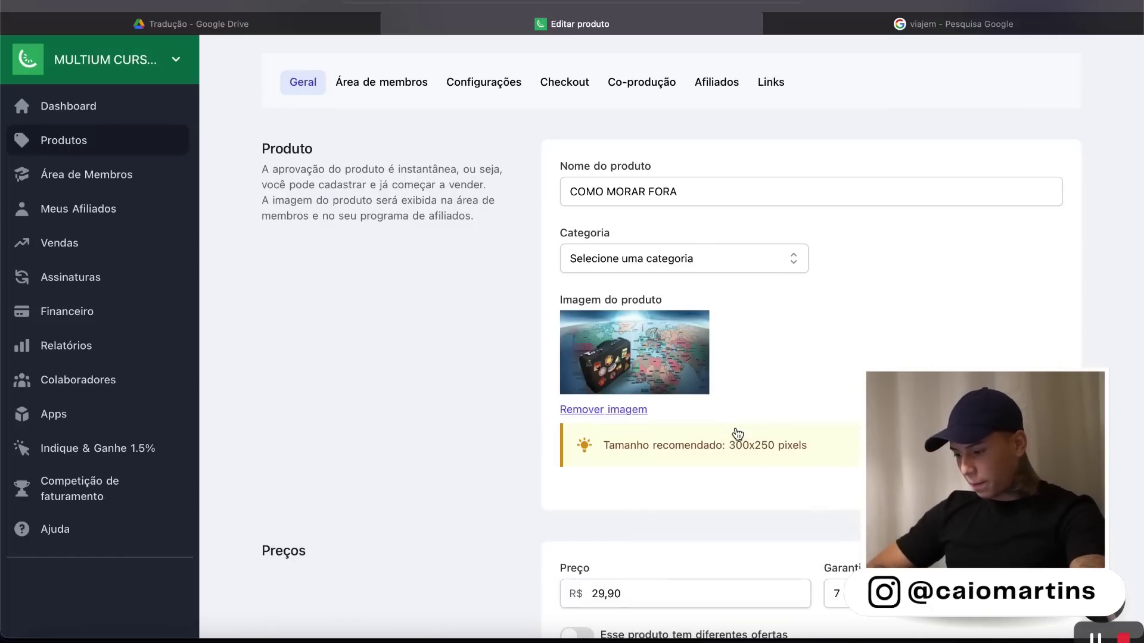
Step: Enable different offers for the product, add an offer named 49 priced at R$ 49,90, and save the product
scroll(786, 336, down, 8)
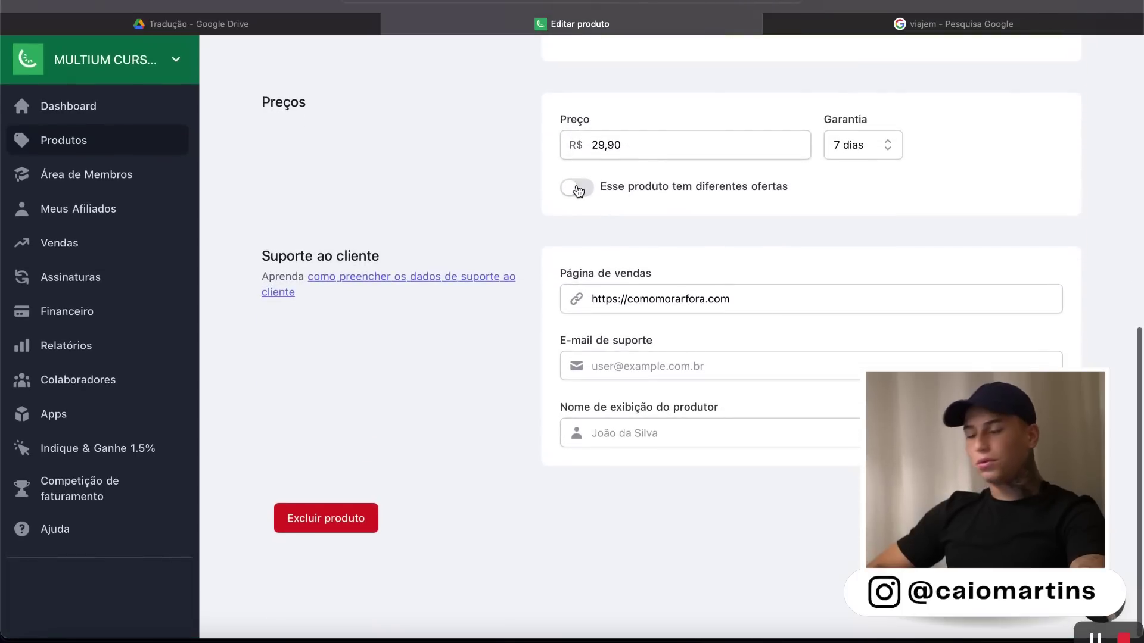
scroll(577, 190, up, 2)
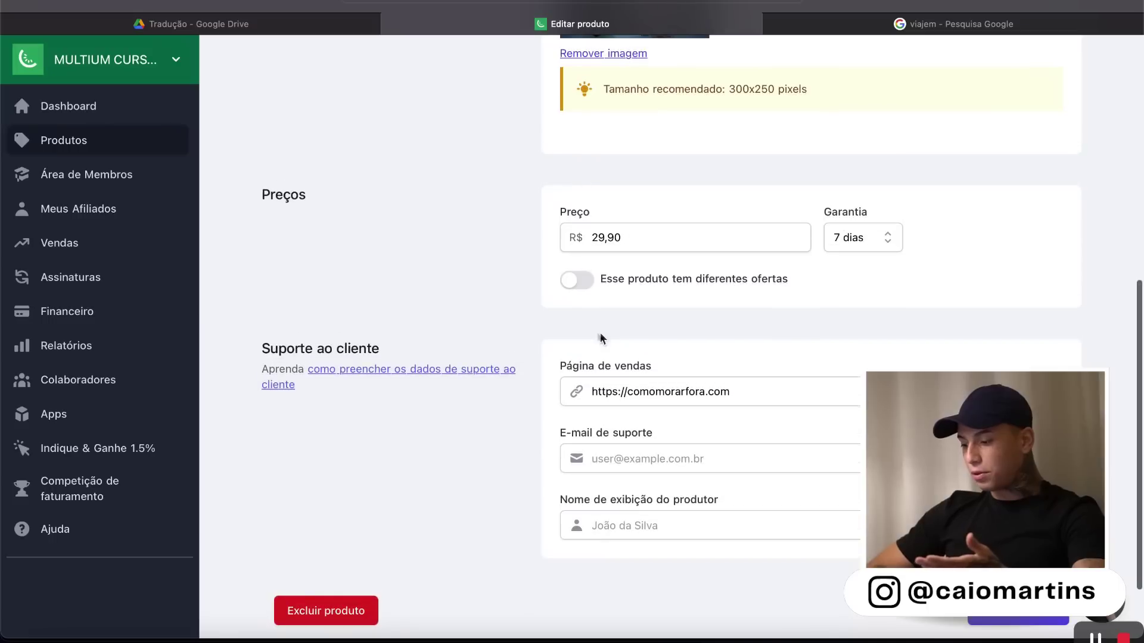
click(578, 281)
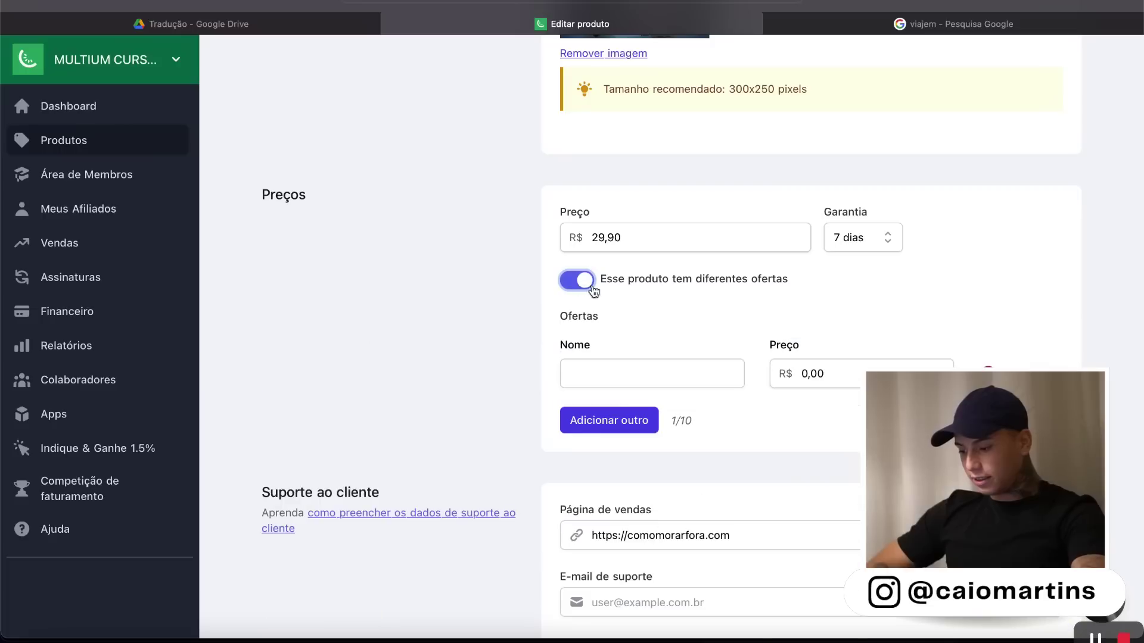
click(635, 371)
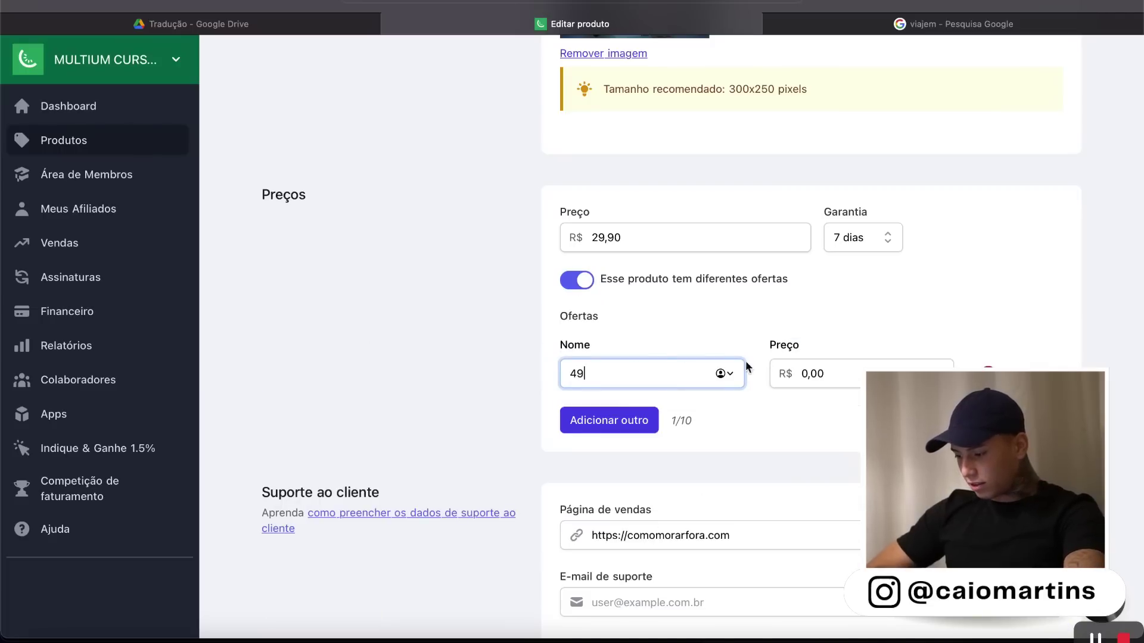
click(854, 386)
text(4990)
scroll(656, 357, up, 10)
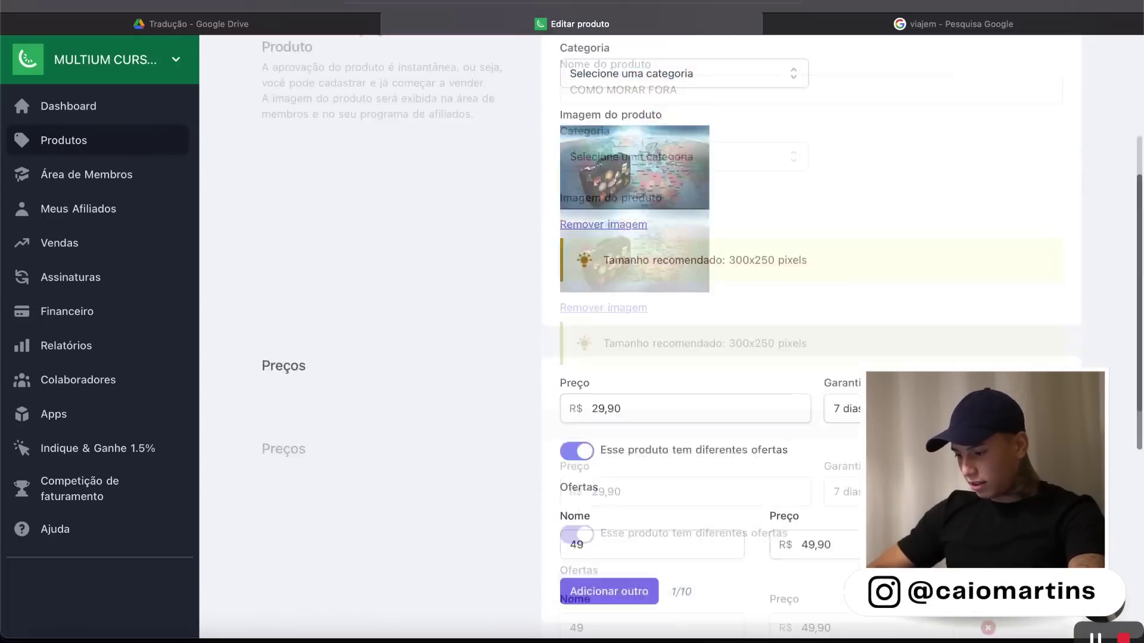
scroll(655, 357, down, 10)
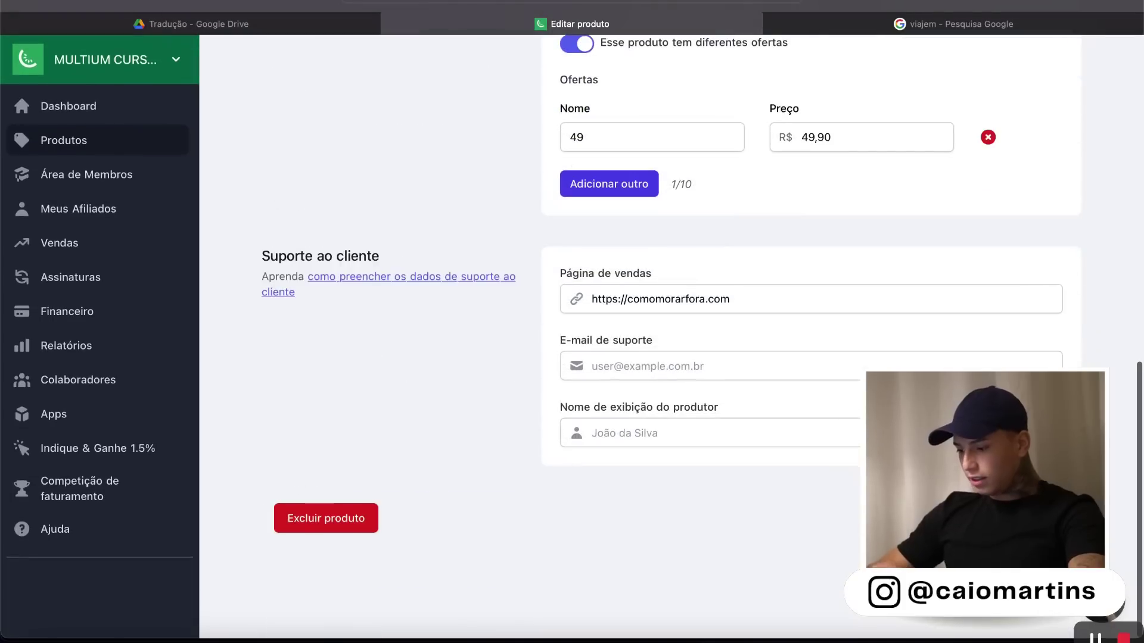
key(Return)
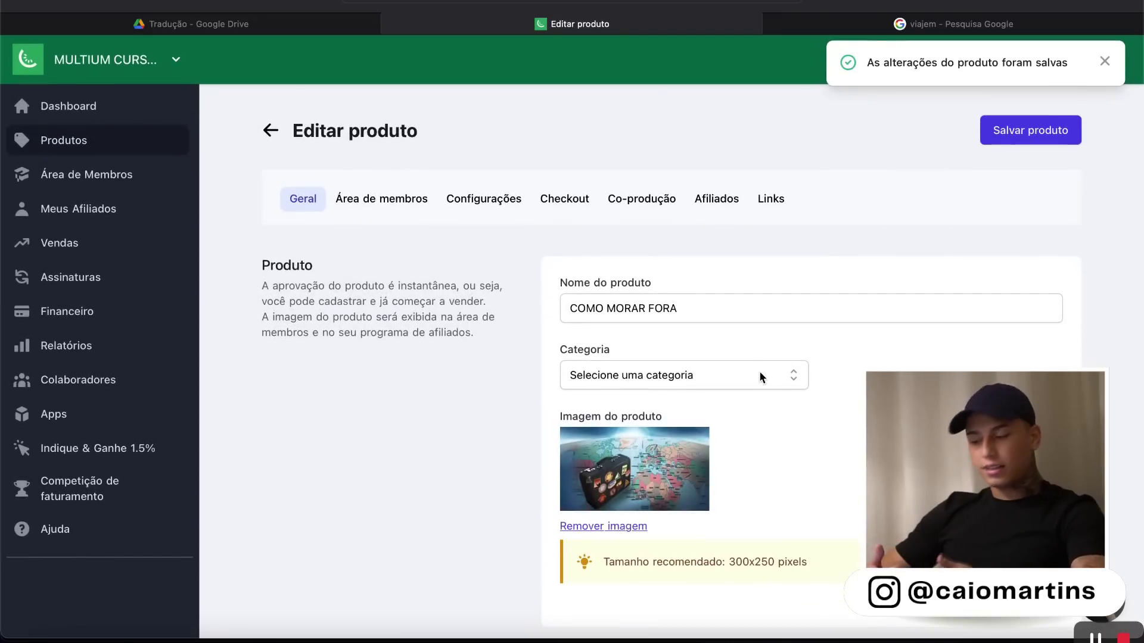
Step: Open the product's members area and add a module named BAIXE AQUI with access for all classes
click(352, 200)
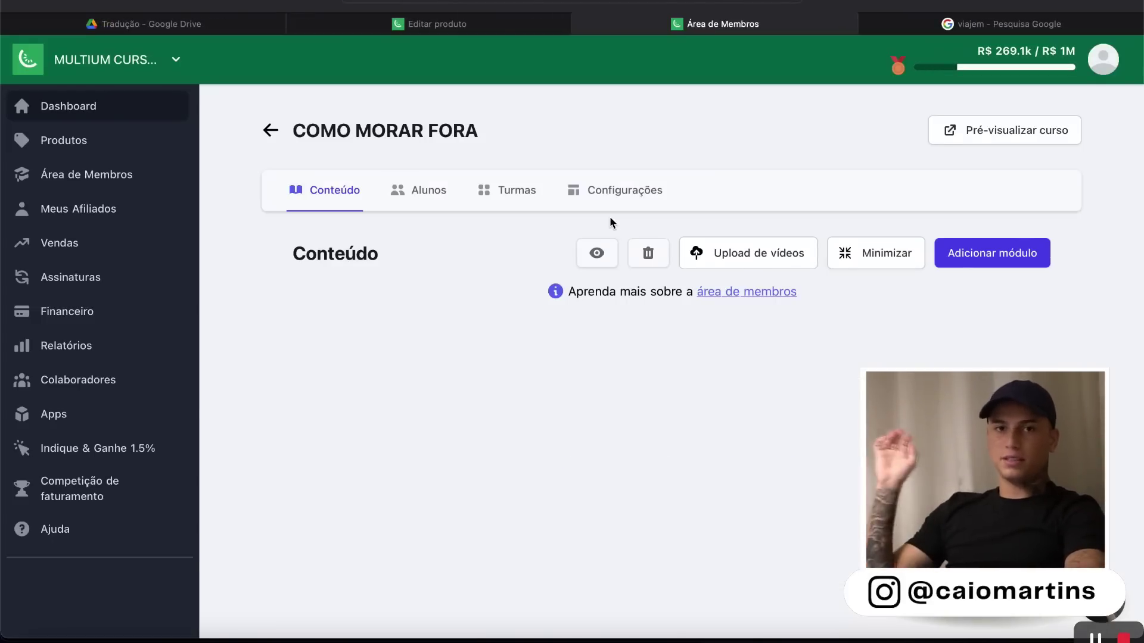
click(1016, 252)
click(591, 301)
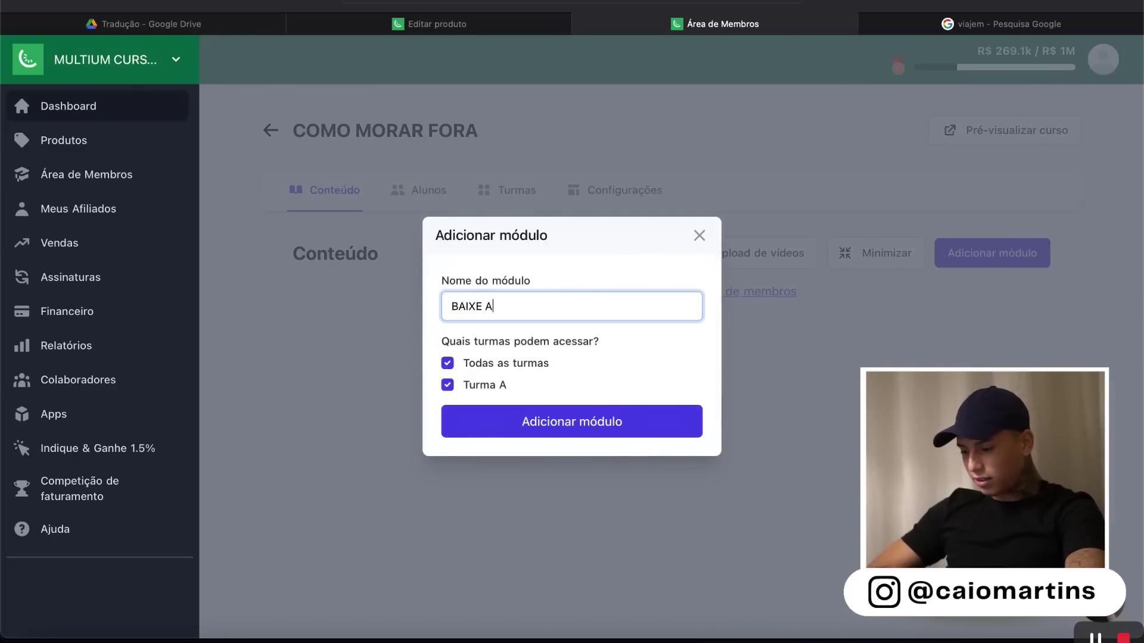
click(633, 422)
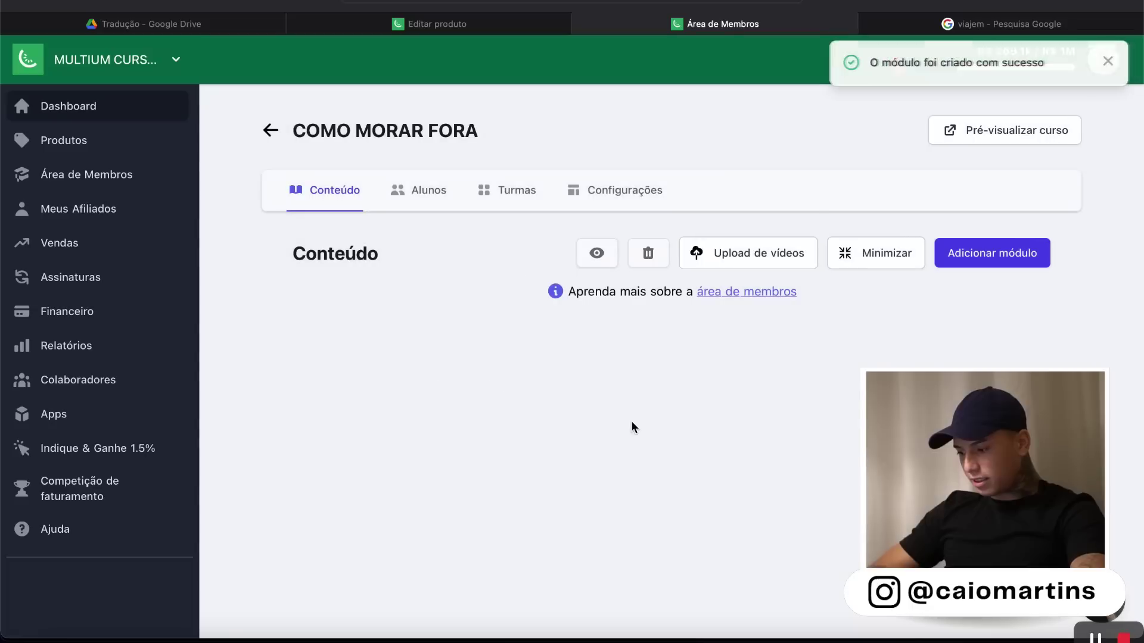
Step: Start a new content item in the BAIXE AQUI module and title it BAIXE AQUI
click(315, 347)
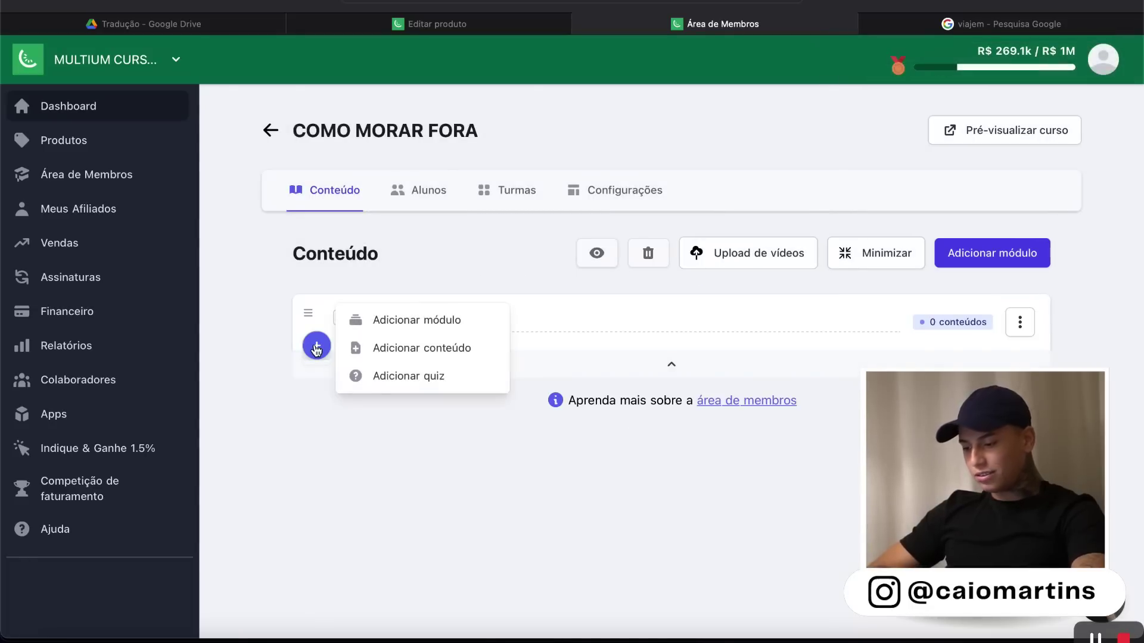
click(423, 357)
click(672, 232)
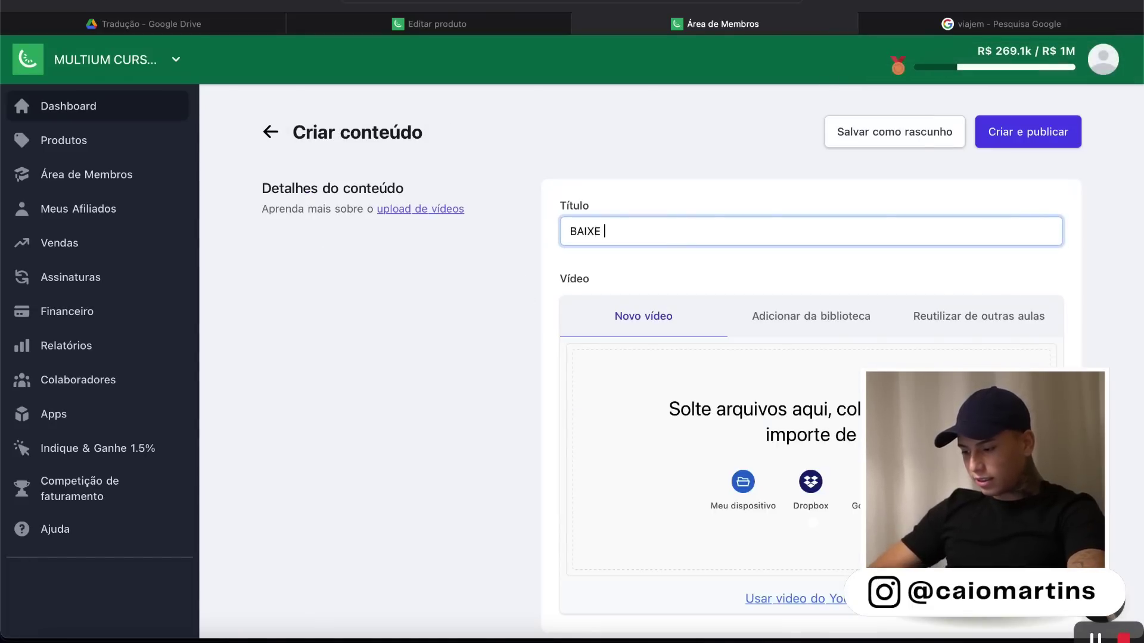
click(427, 333)
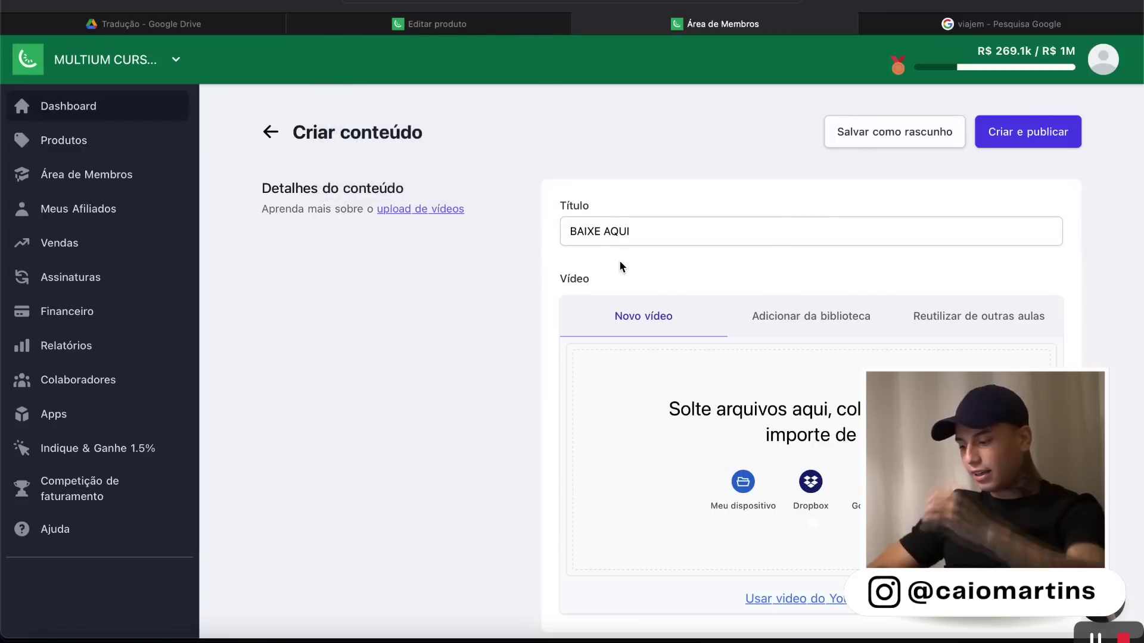
Step: Attach O Guia para Mudar para o Exterior.docx.pdf from Downloads, keep immediate release, and create the content
scroll(621, 266, down, 15)
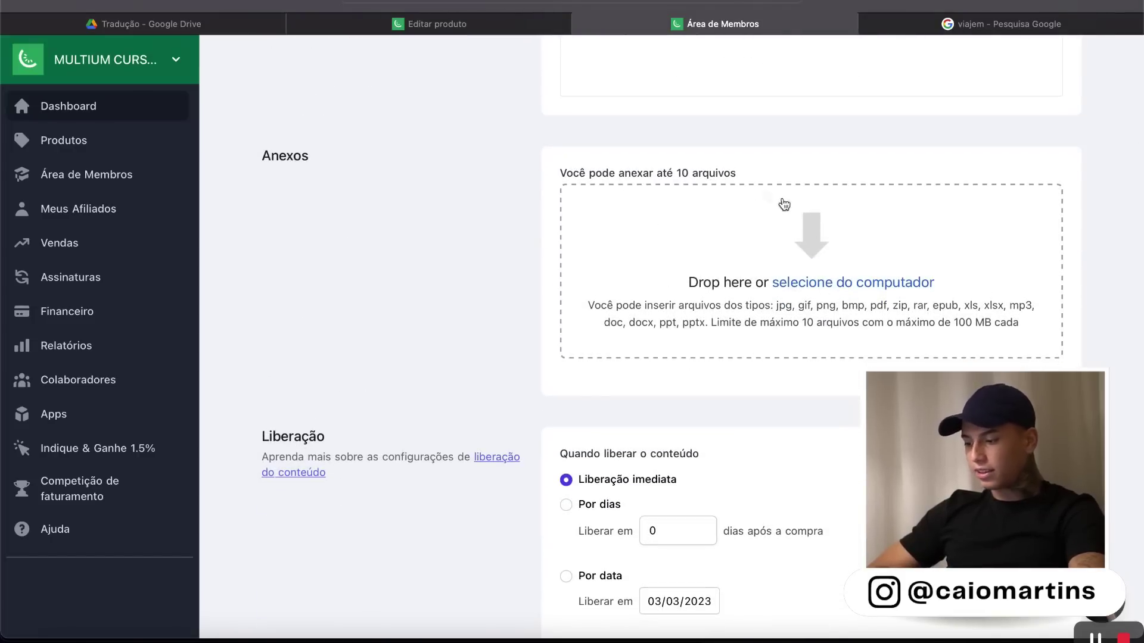
click(844, 289)
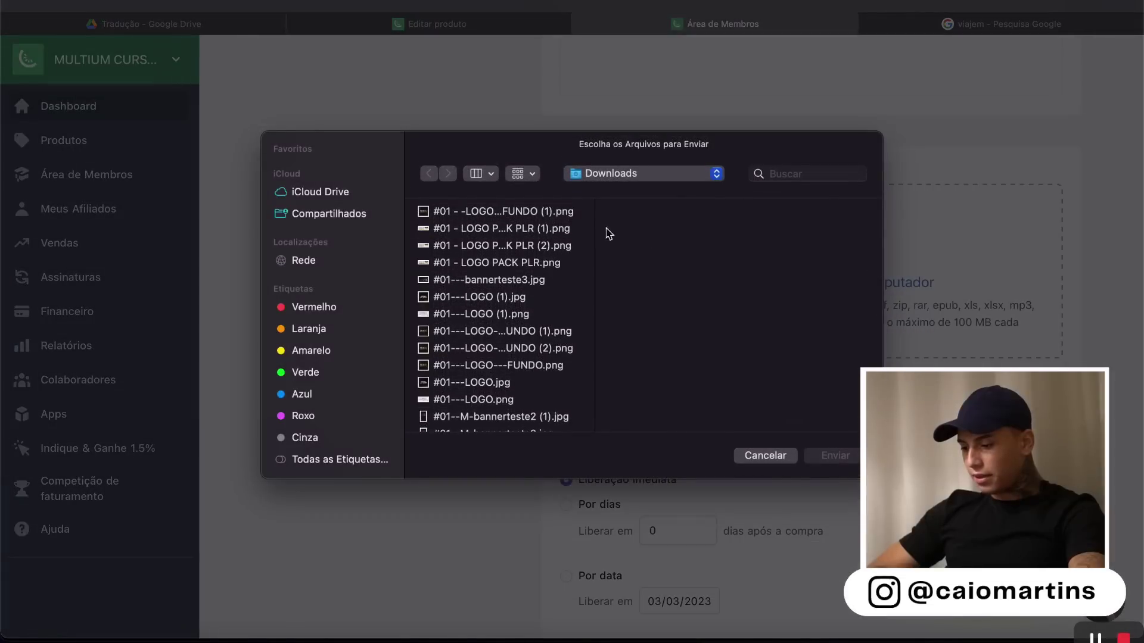
click(791, 456)
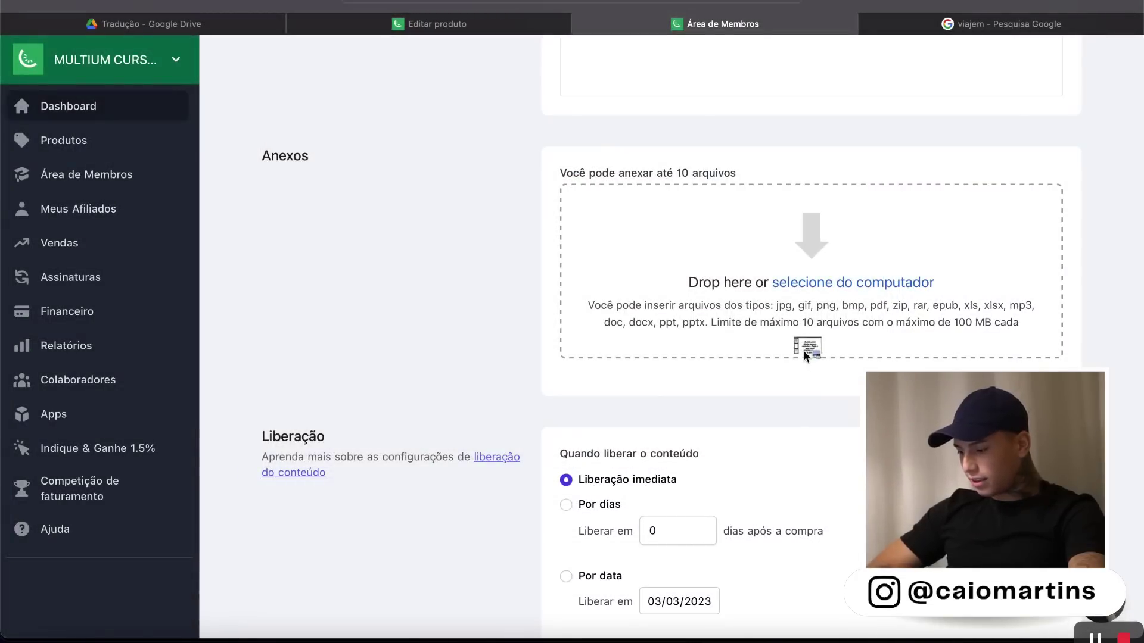
click(806, 286)
click(524, 388)
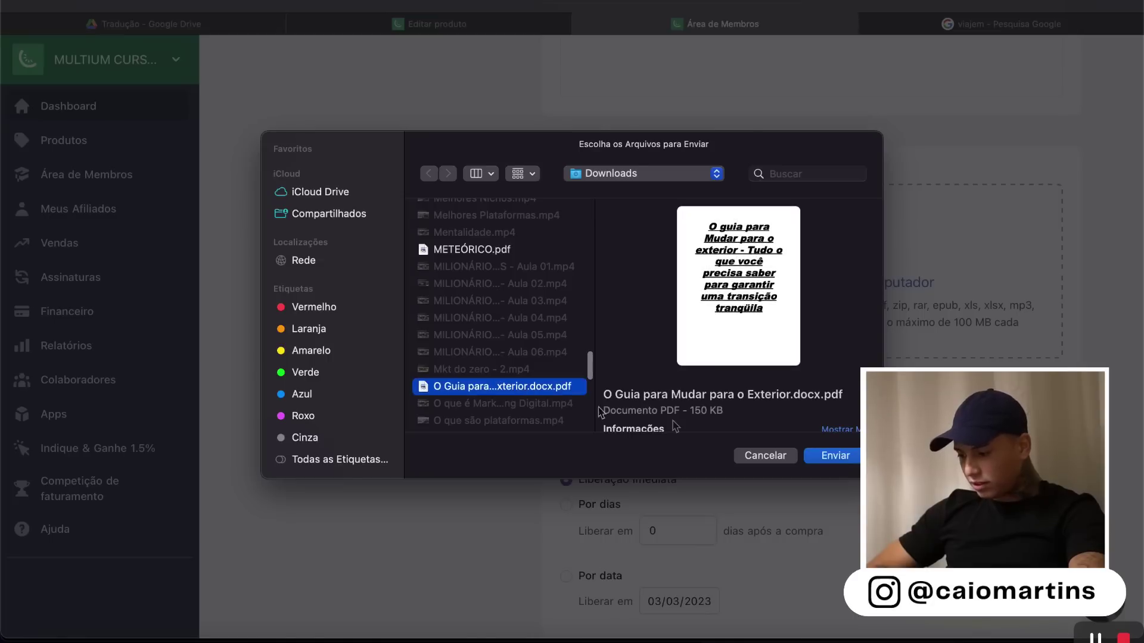
click(835, 455)
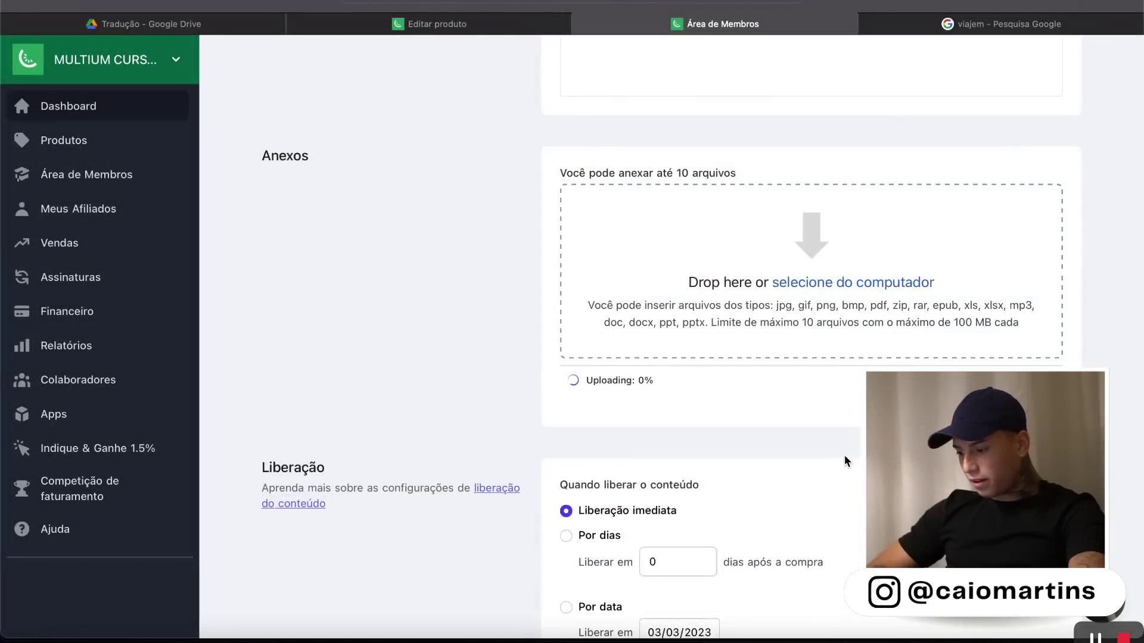
scroll(845, 455, down, 3)
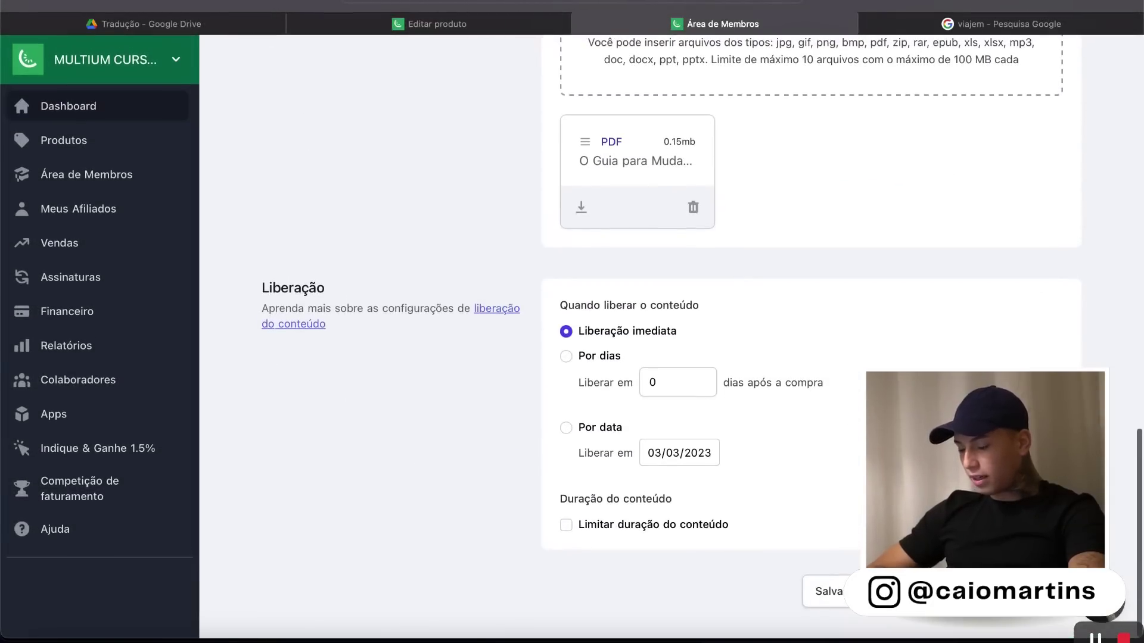
click(825, 633)
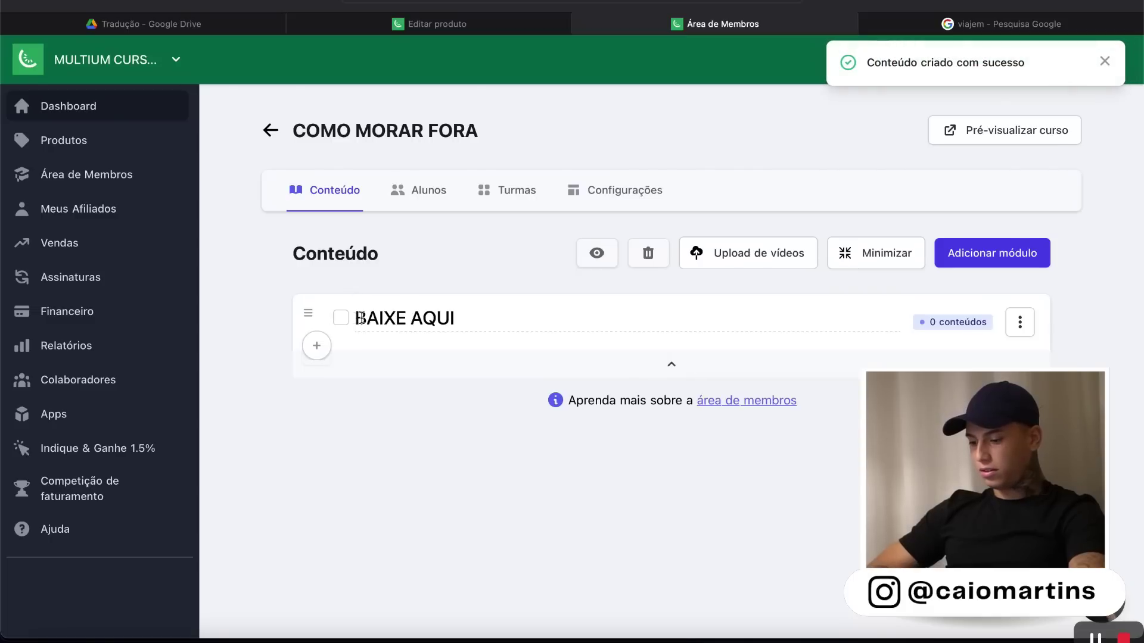
click(341, 318)
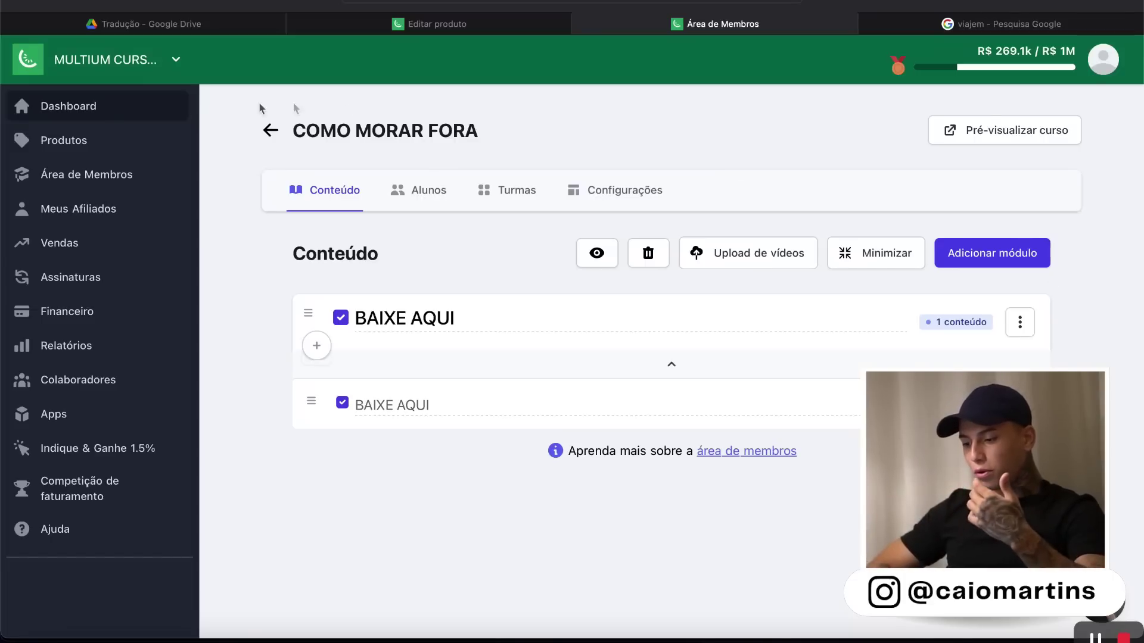
Step: Copy the checkout URL of the 49 offer from the product's links and open it in the image search tab
click(421, 25)
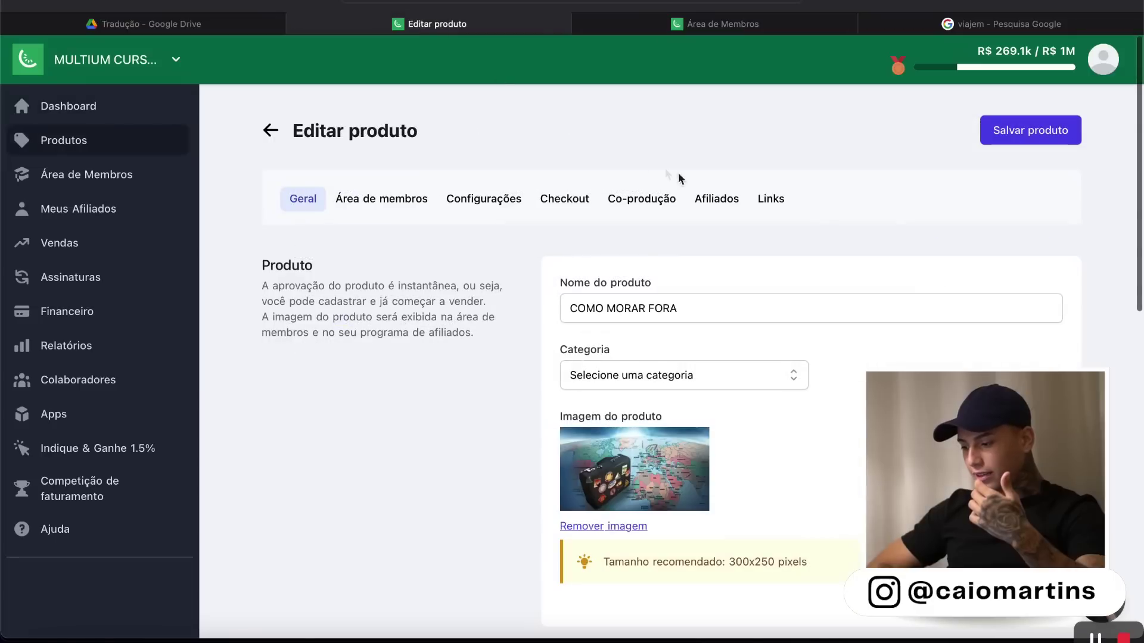
click(772, 206)
click(571, 405)
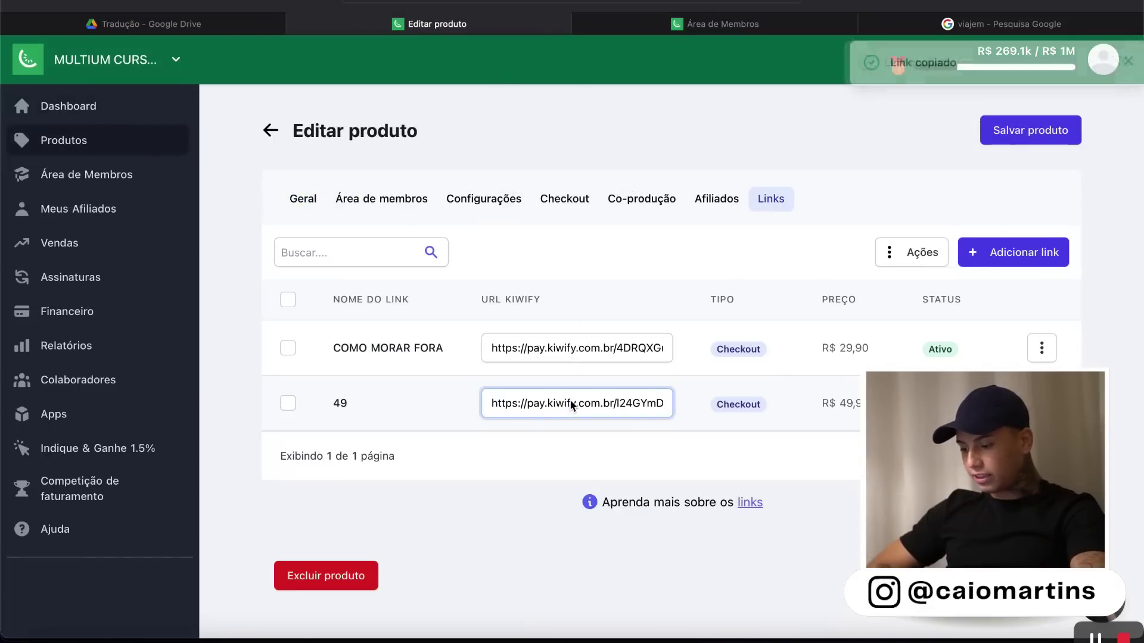
key(super+4)
key(super+l)
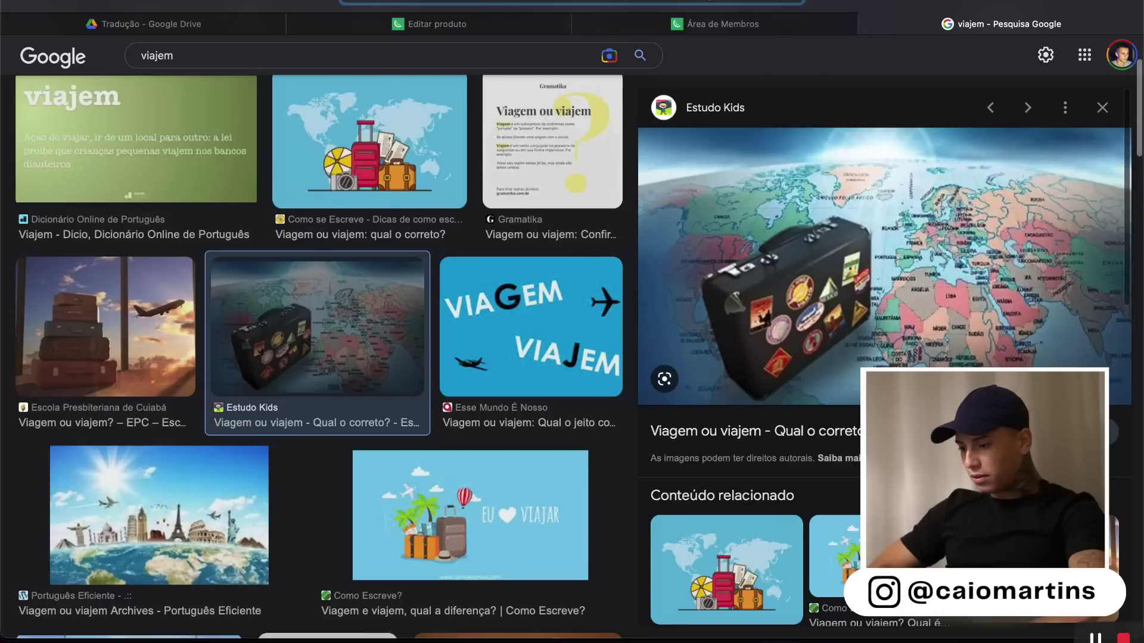
key(Escape)
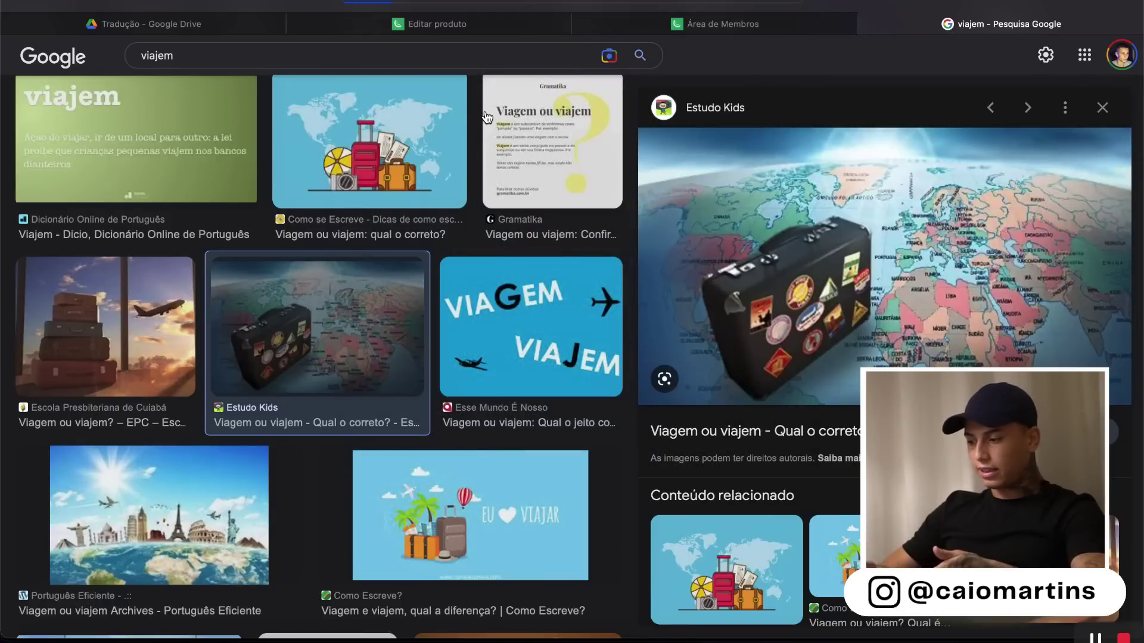
key(super+bracketleft)
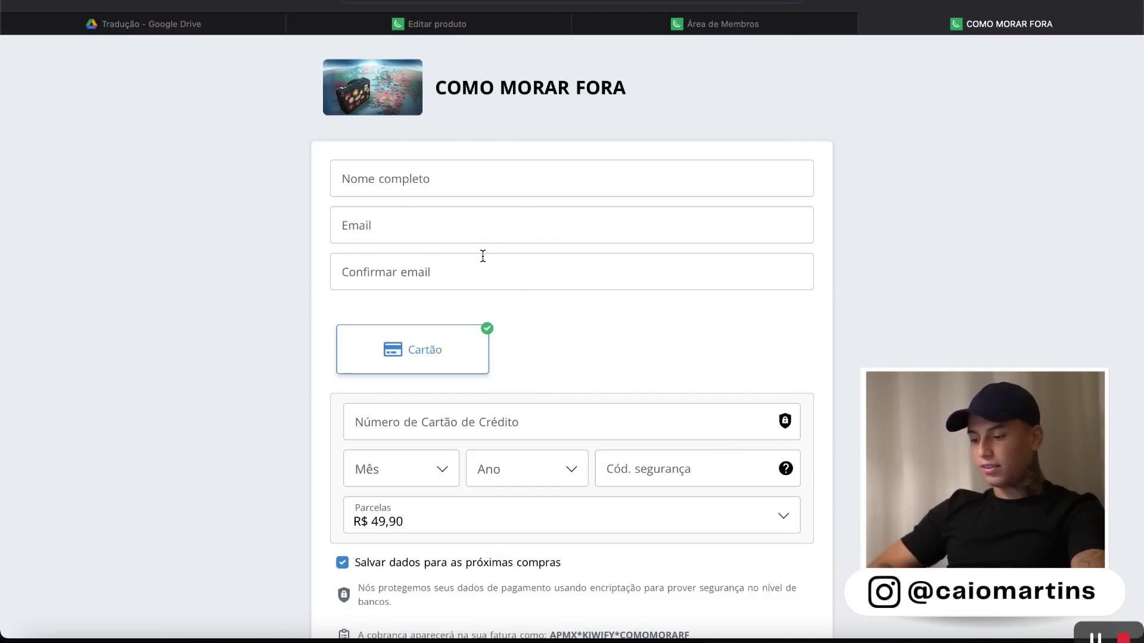
Step: Examine the 49 offer's checkout page, including its product image, buyer fields and card payment section
scroll(483, 256, down, 4)
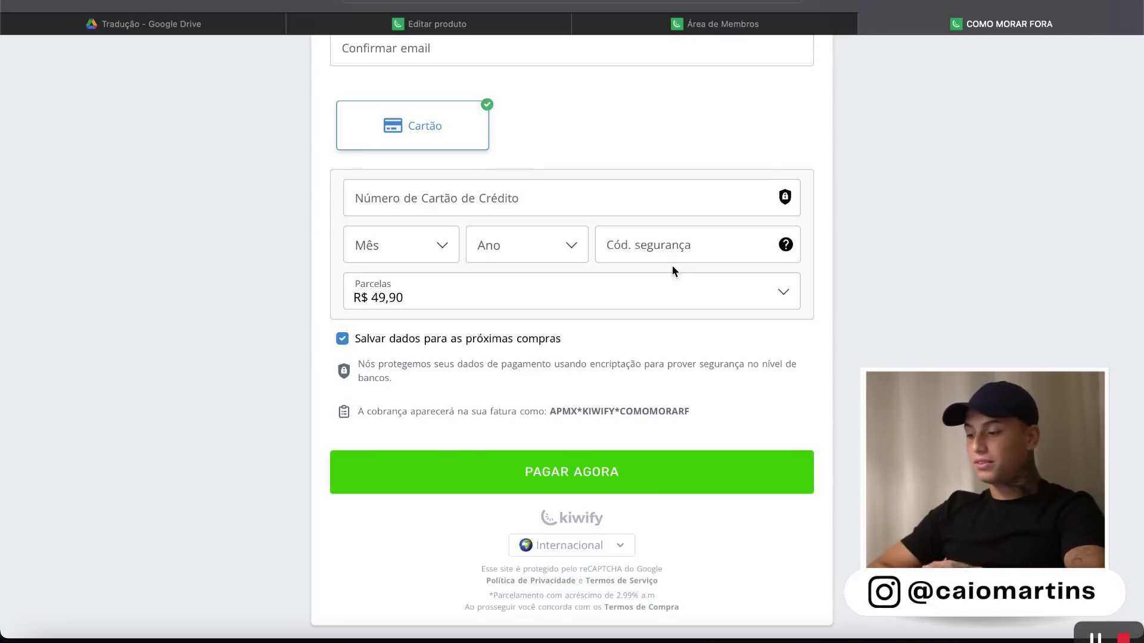
scroll(672, 269, up, 4)
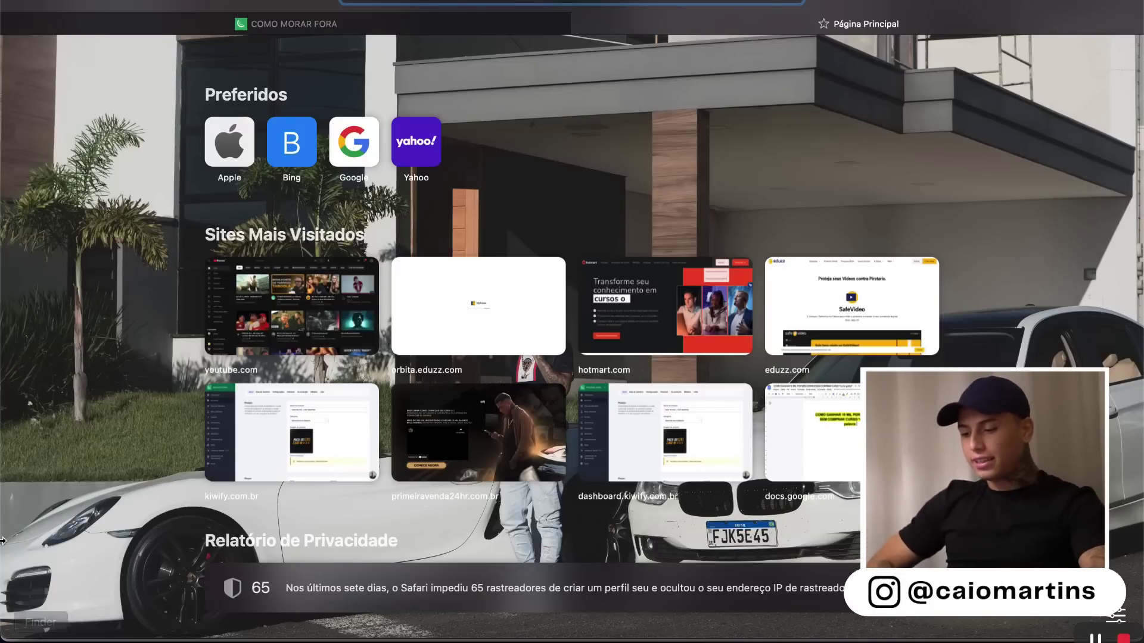
click(275, 25)
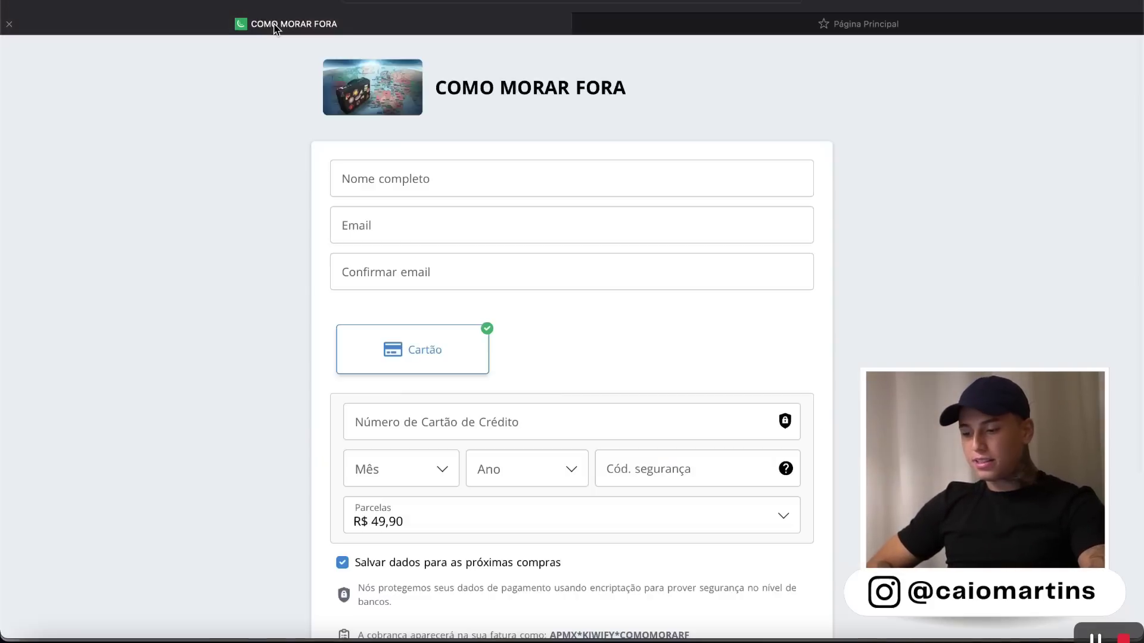
Step: Switch to the blank browser tab and open the Instagram website there
click(826, 30)
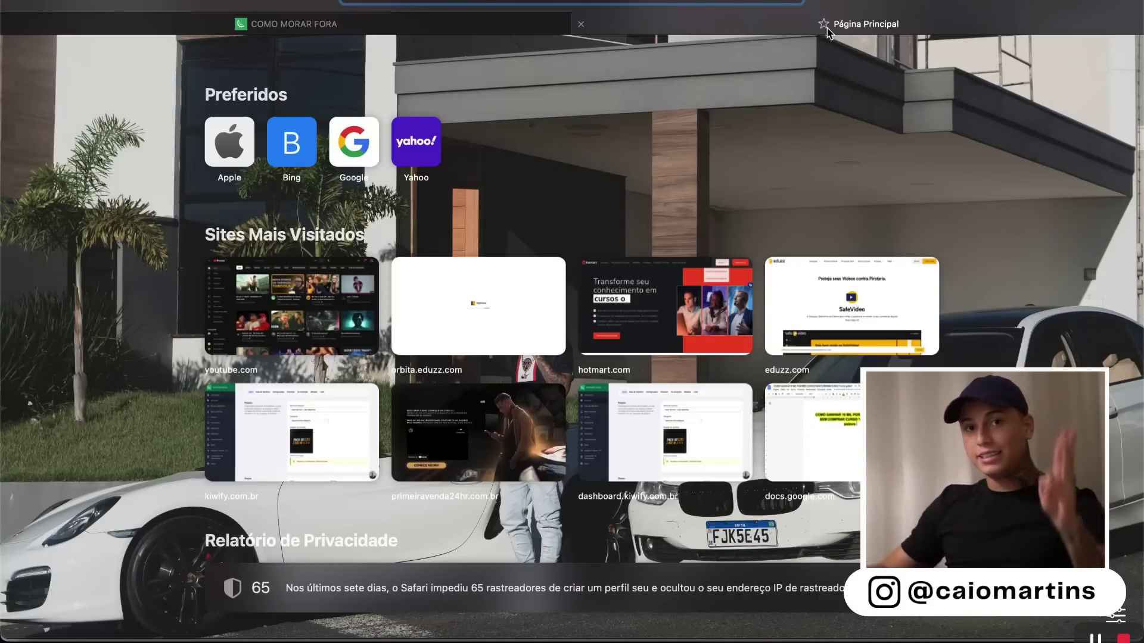
text(instagra)
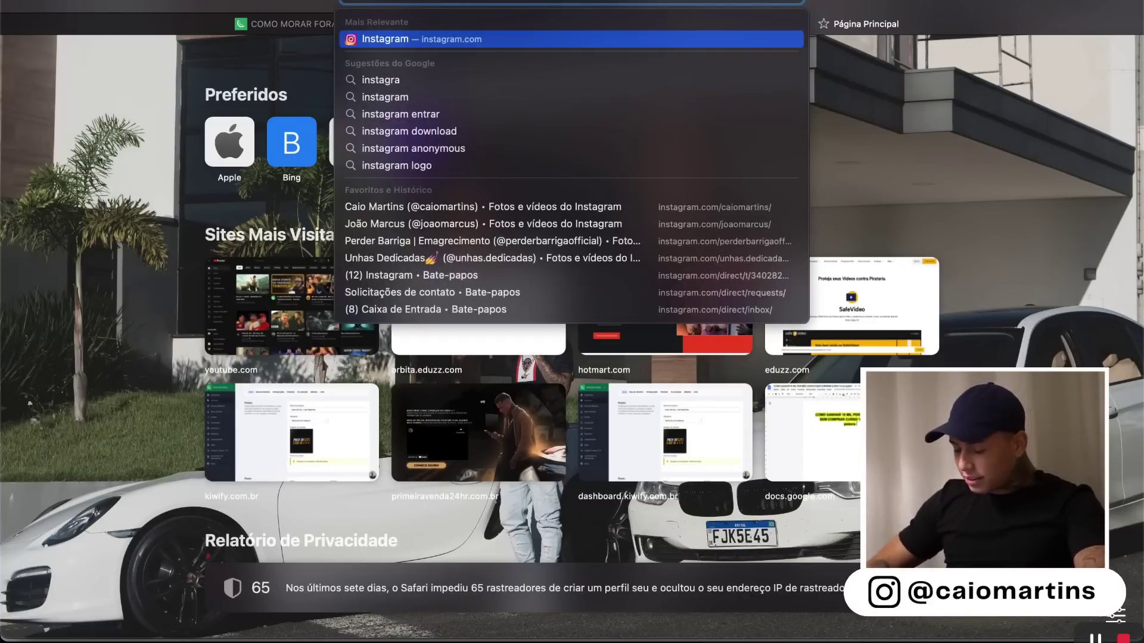
key(Return)
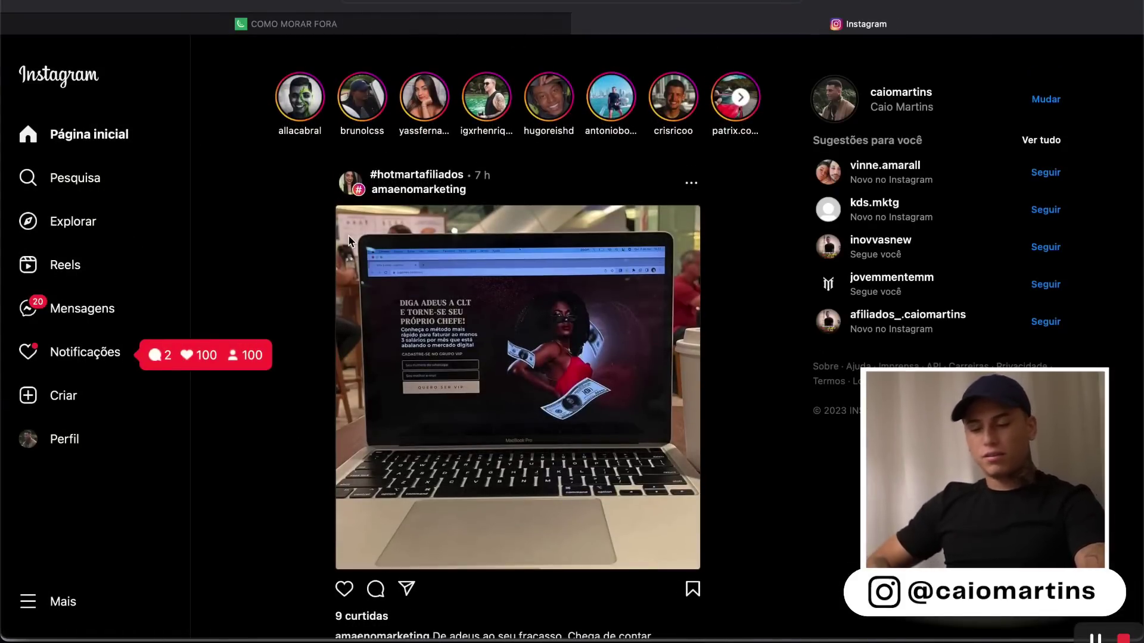
Step: Search Instagram for "viagens" and open the "Assessoria de Viagens" travel advisor's profile from the results
click(80, 183)
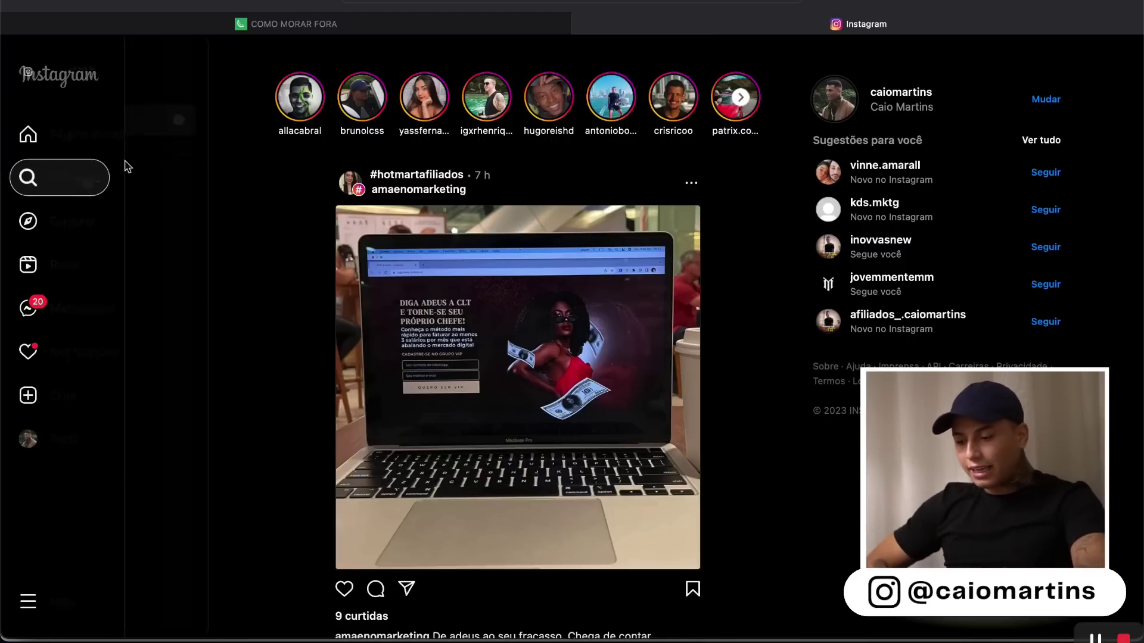
text(viajen)
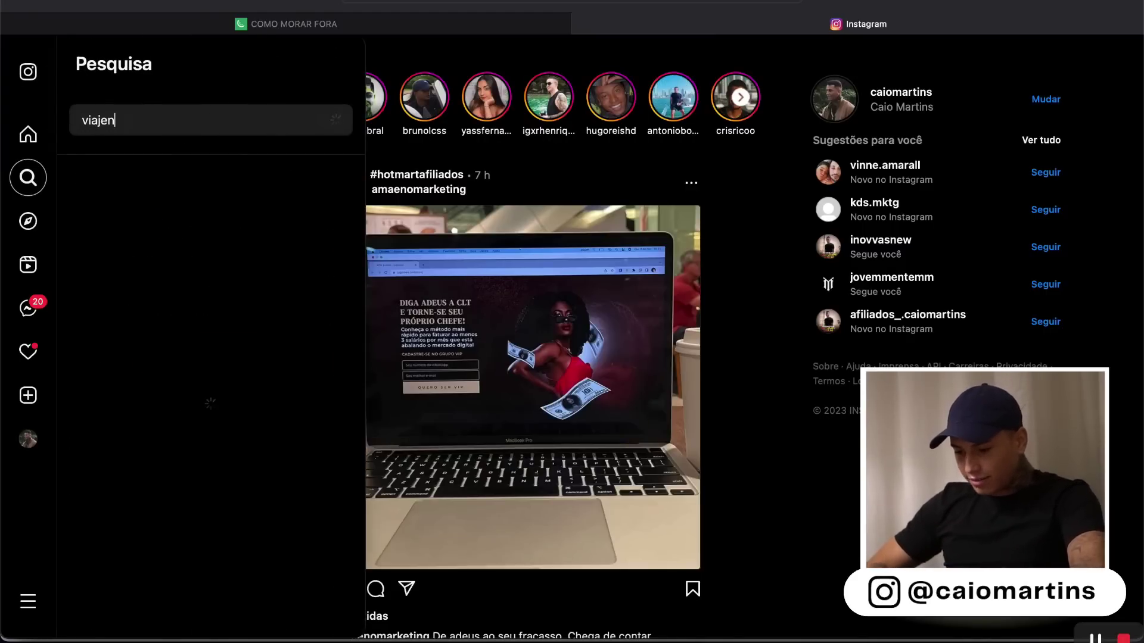
text(s)
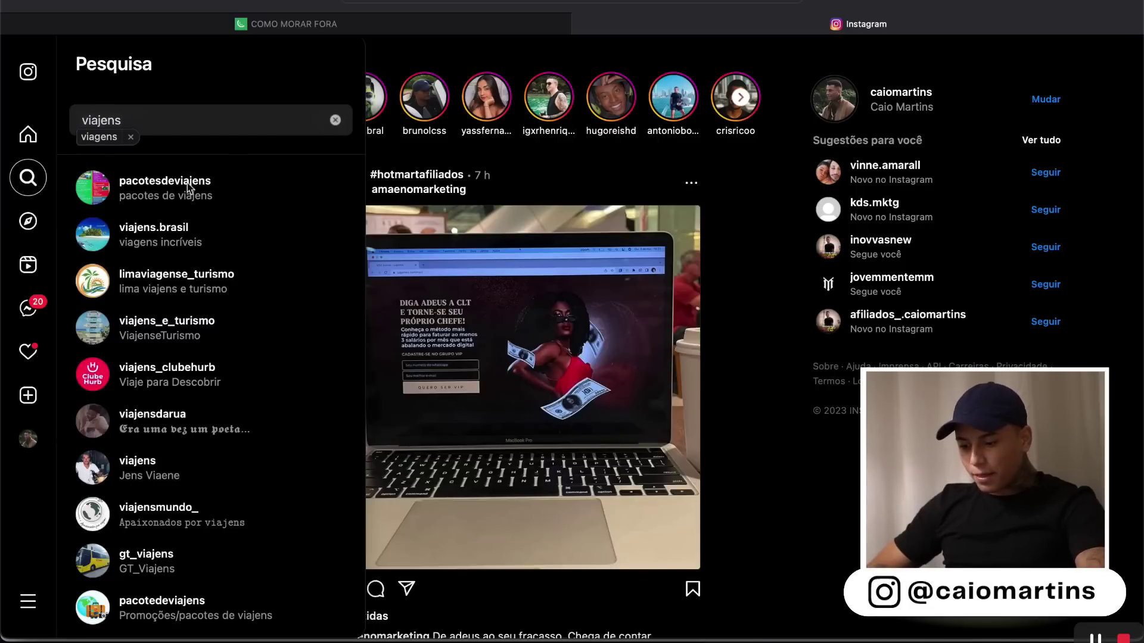
click(101, 137)
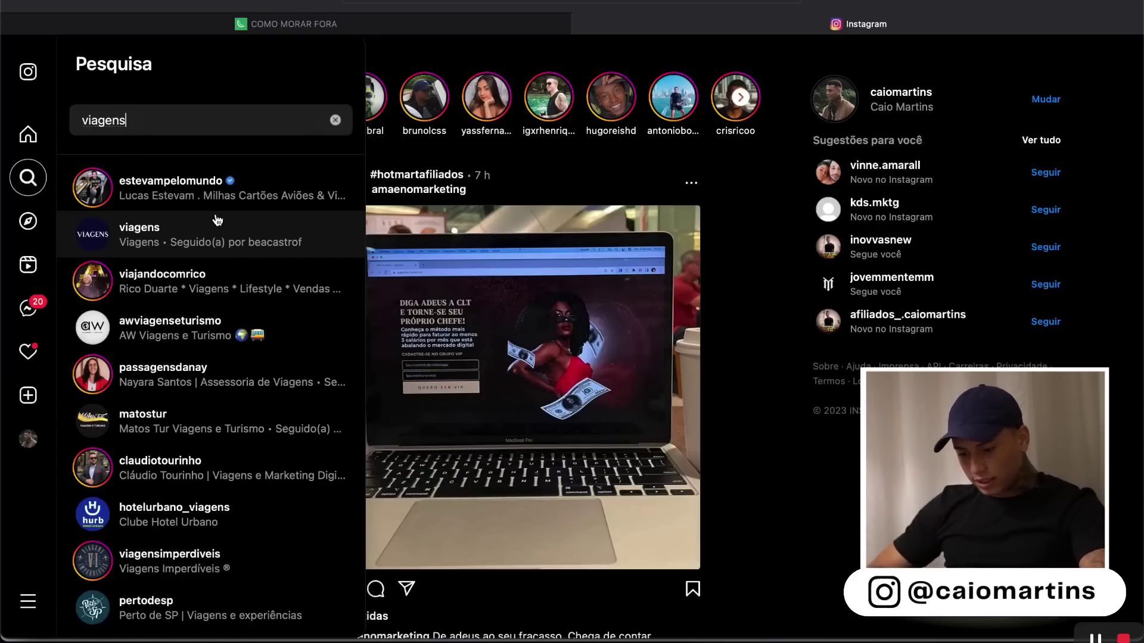
click(215, 391)
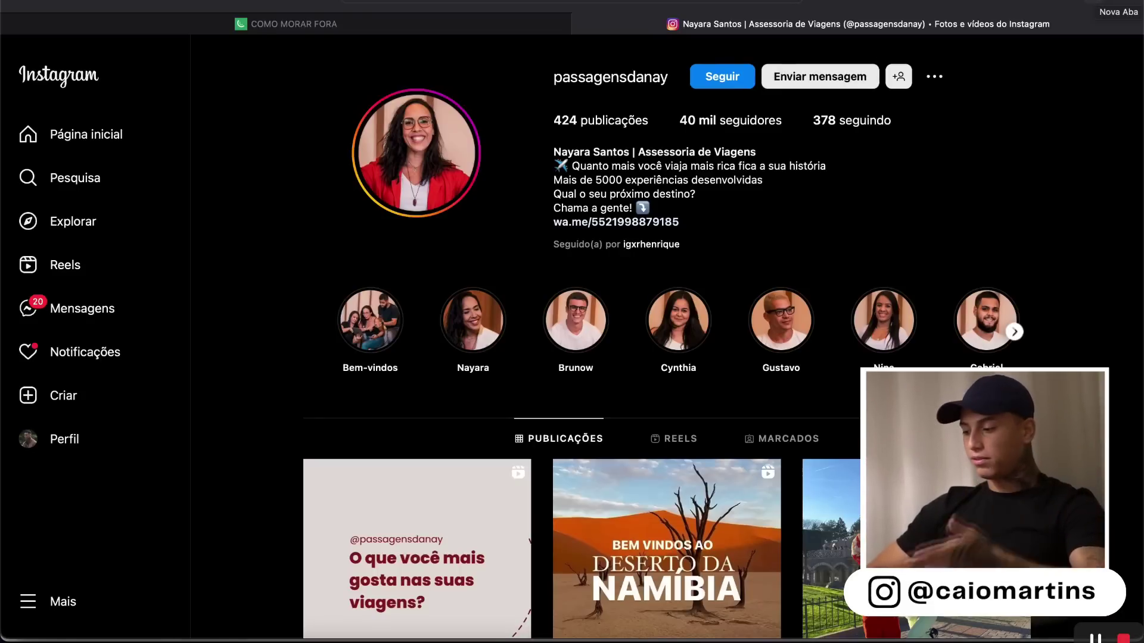
Step: Open a new blank browser tab alongside the travel advisor's Instagram profile
key(super+t)
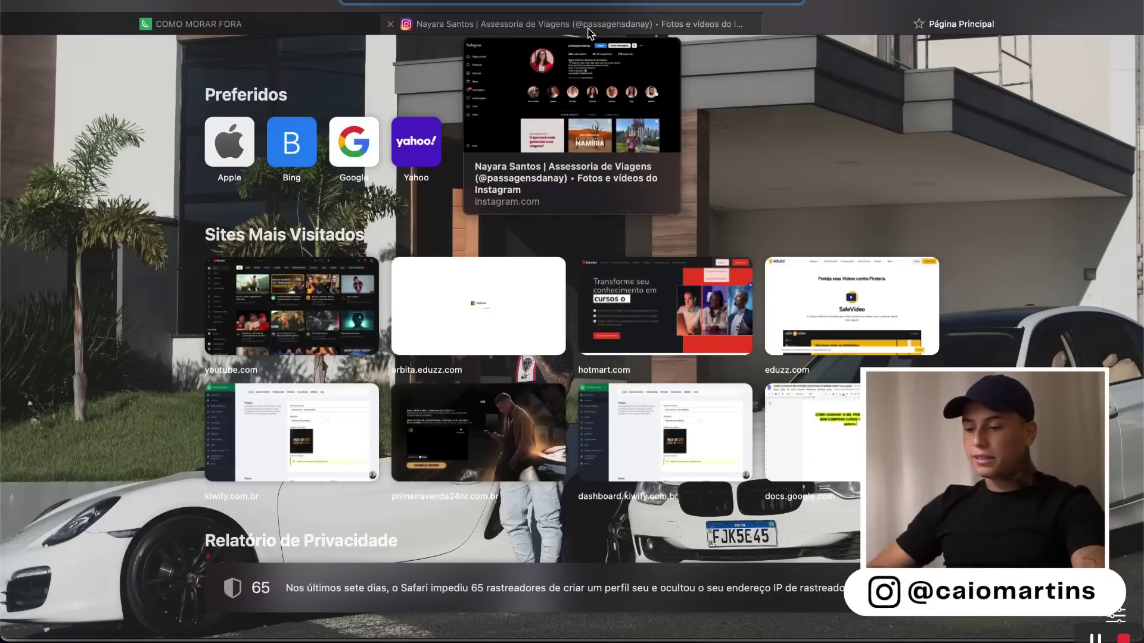